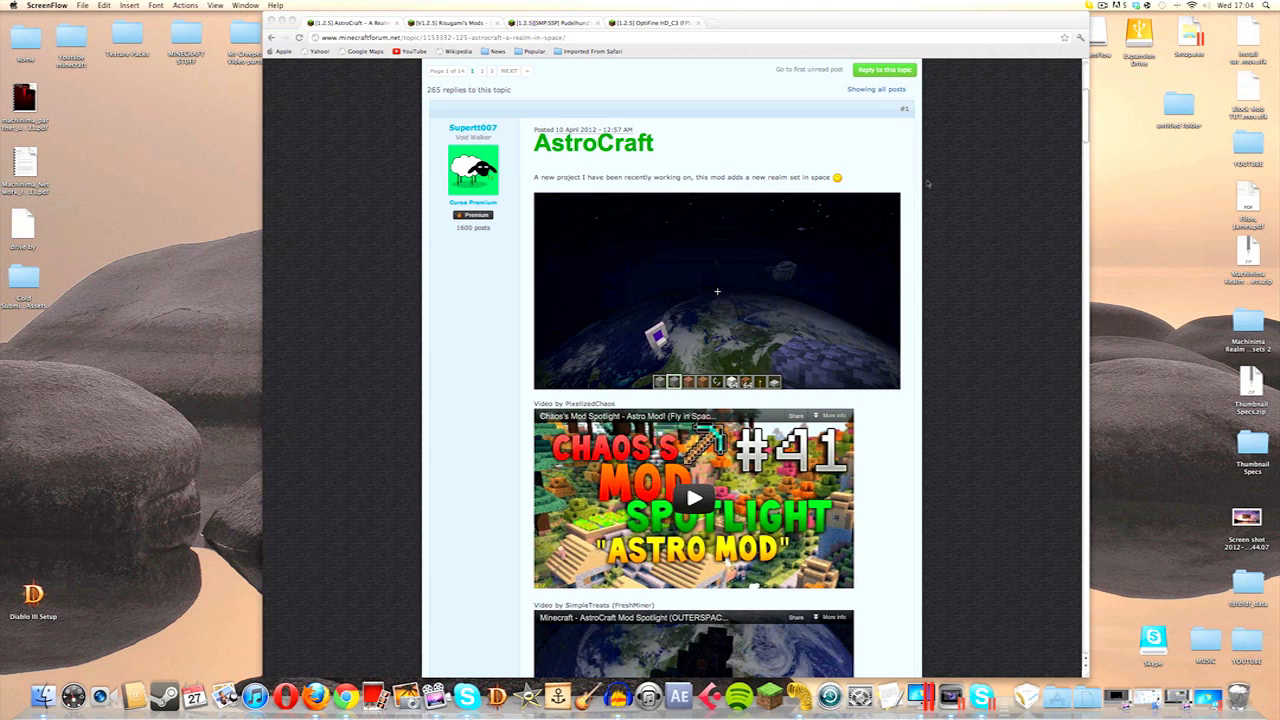
# - Scroll the AstroCraft thread to its Download section: Version 1.1, Version 1.0, ModLoader and dimensionAPI
pyautogui.scroll(-15, 931, 181)
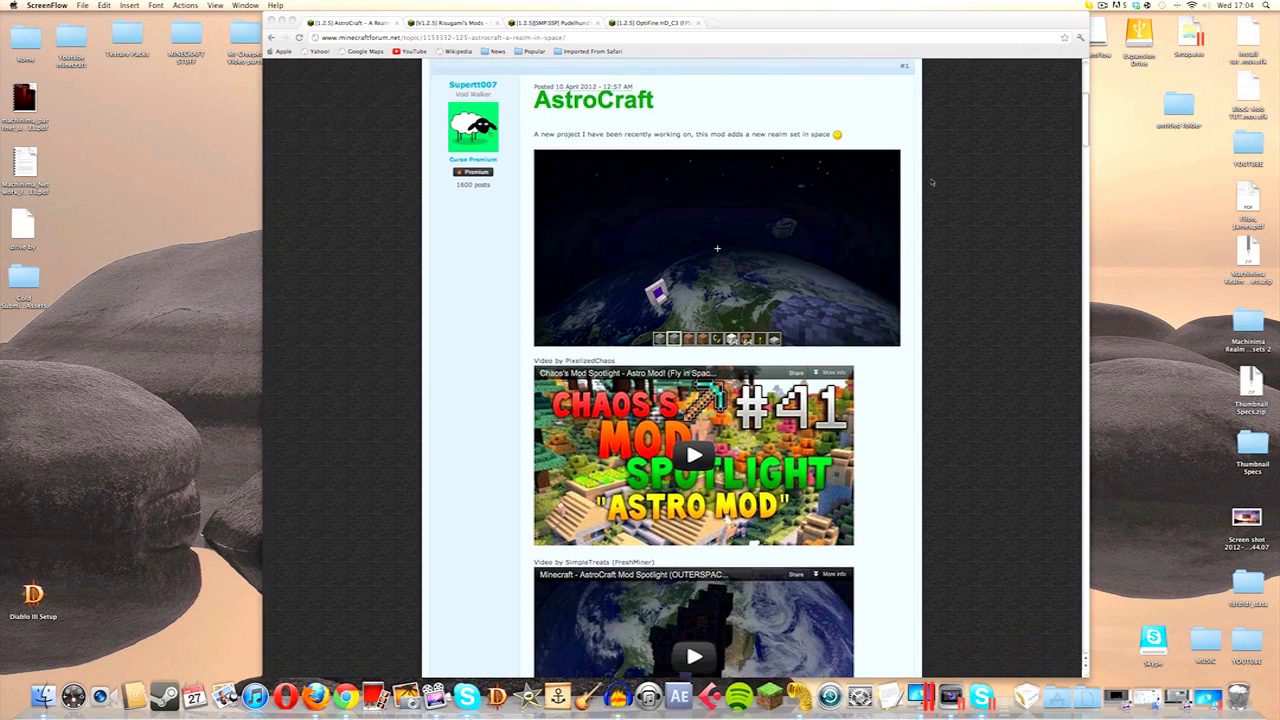
pyautogui.scroll(-5, 717, 291)
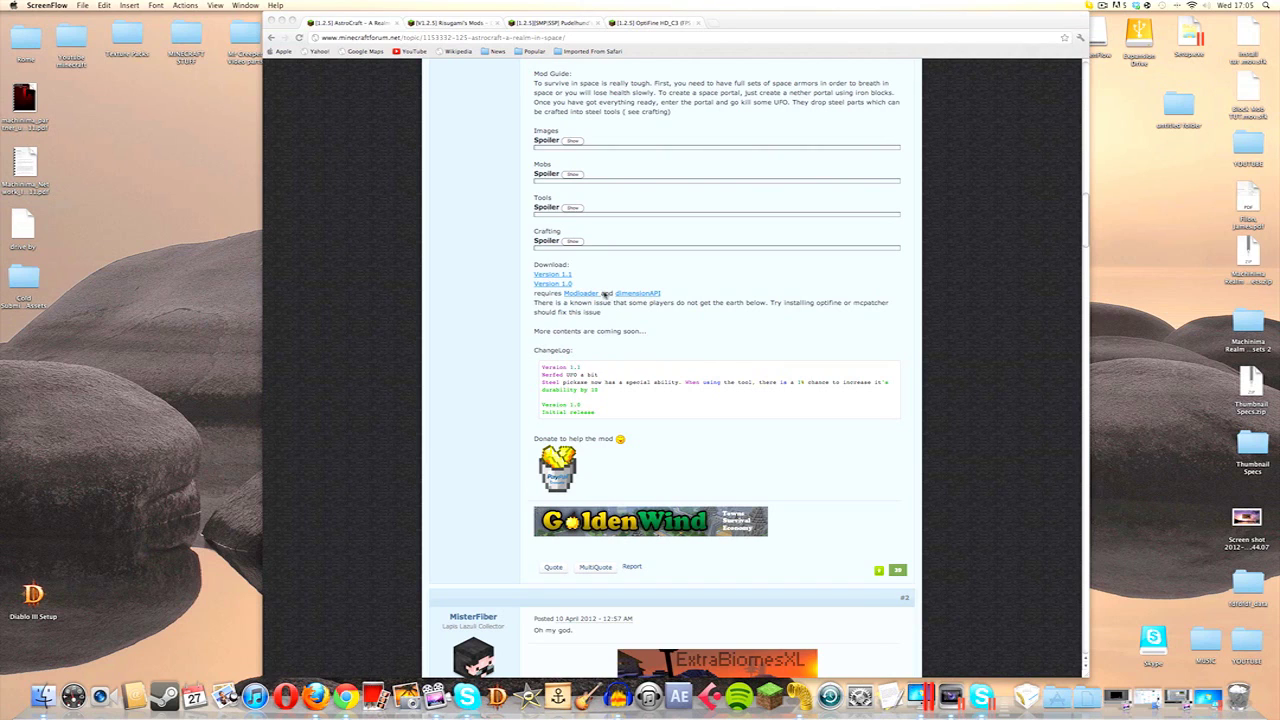
# - Read through the install instructions in the Risugami's Mods thread
pyautogui.click(463, 24)
pyautogui.scroll(-5, 729, 297)
pyautogui.scroll(-10, 729, 297)
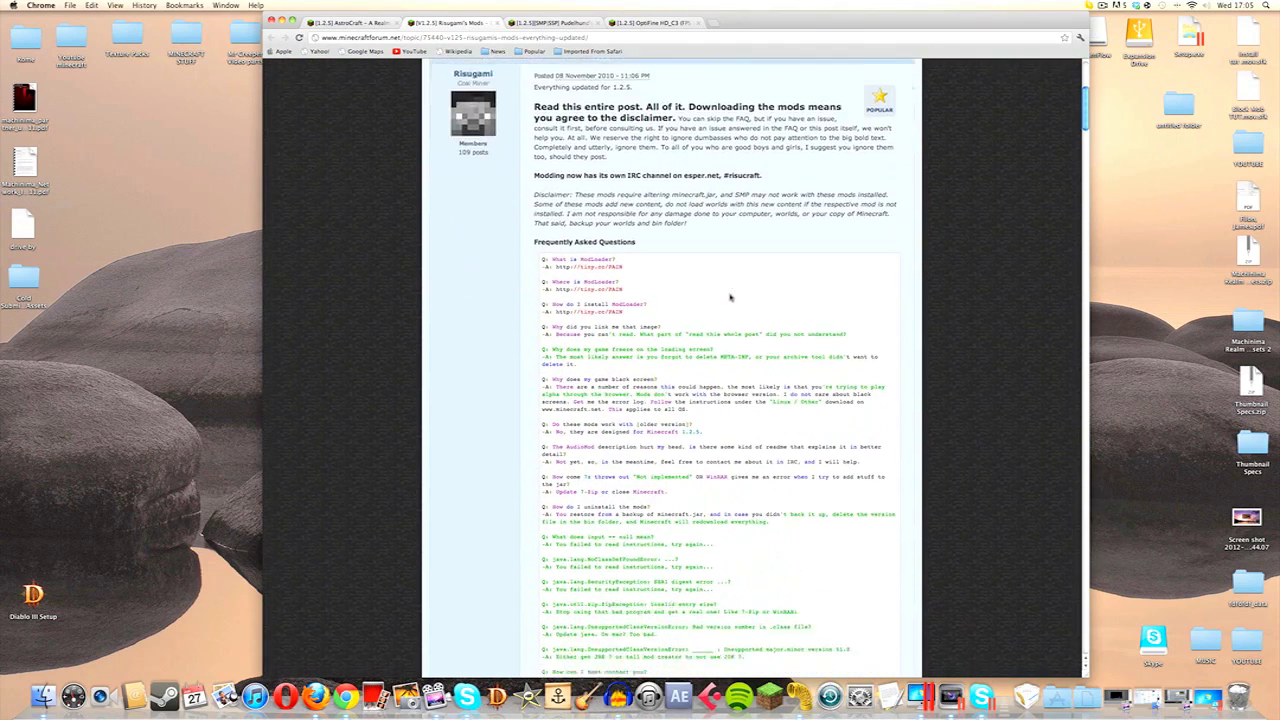
pyautogui.scroll(-4, 729, 297)
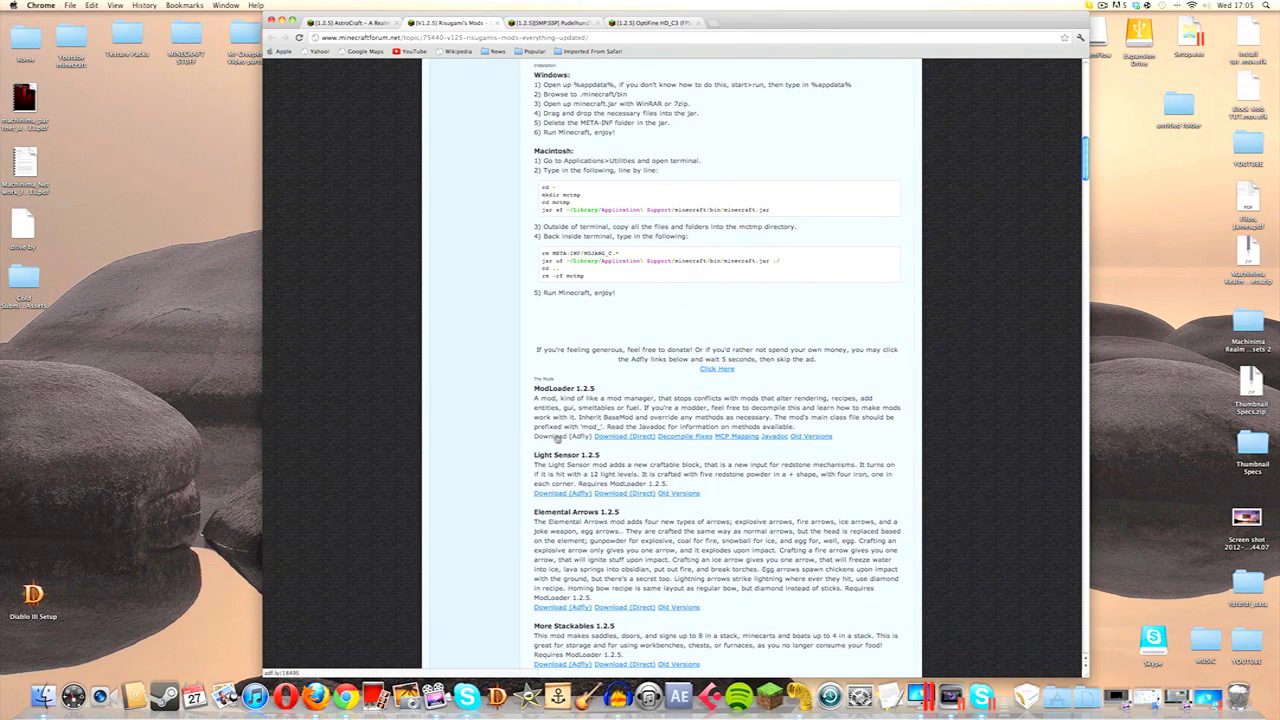
# - Show the Dimension API thread's Installation and Download sections with the Client and Server v1.5.1 links
pyautogui.hotkey('ctrl', 'Tab')
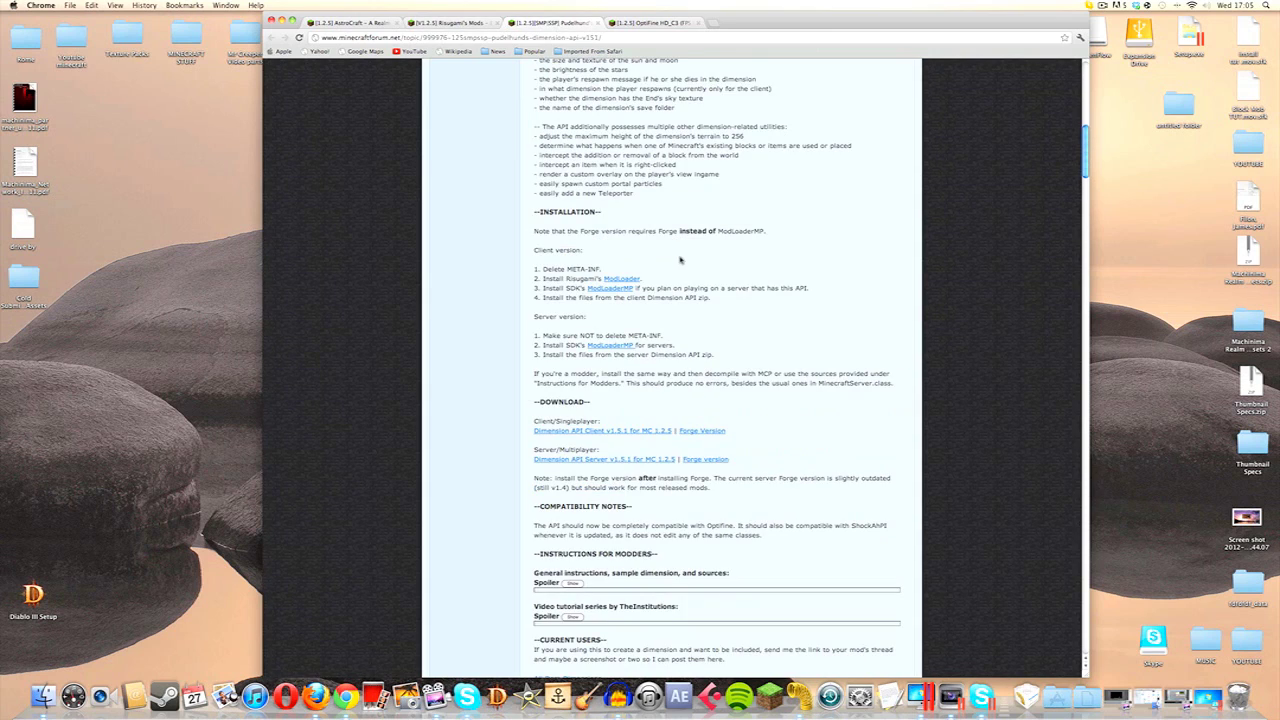
pyautogui.scroll(6, 678, 261)
pyautogui.scroll(-1, 679, 260)
pyautogui.scroll(1, 679, 260)
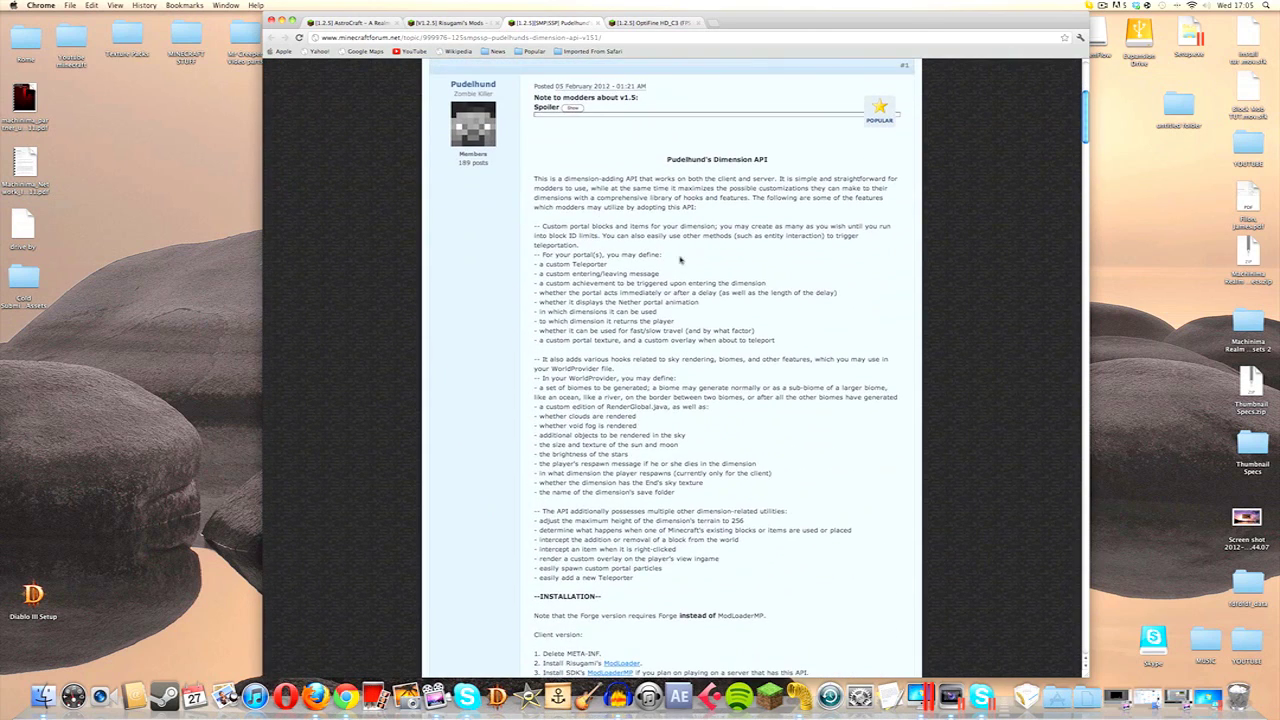
pyautogui.scroll(-10, 679, 258)
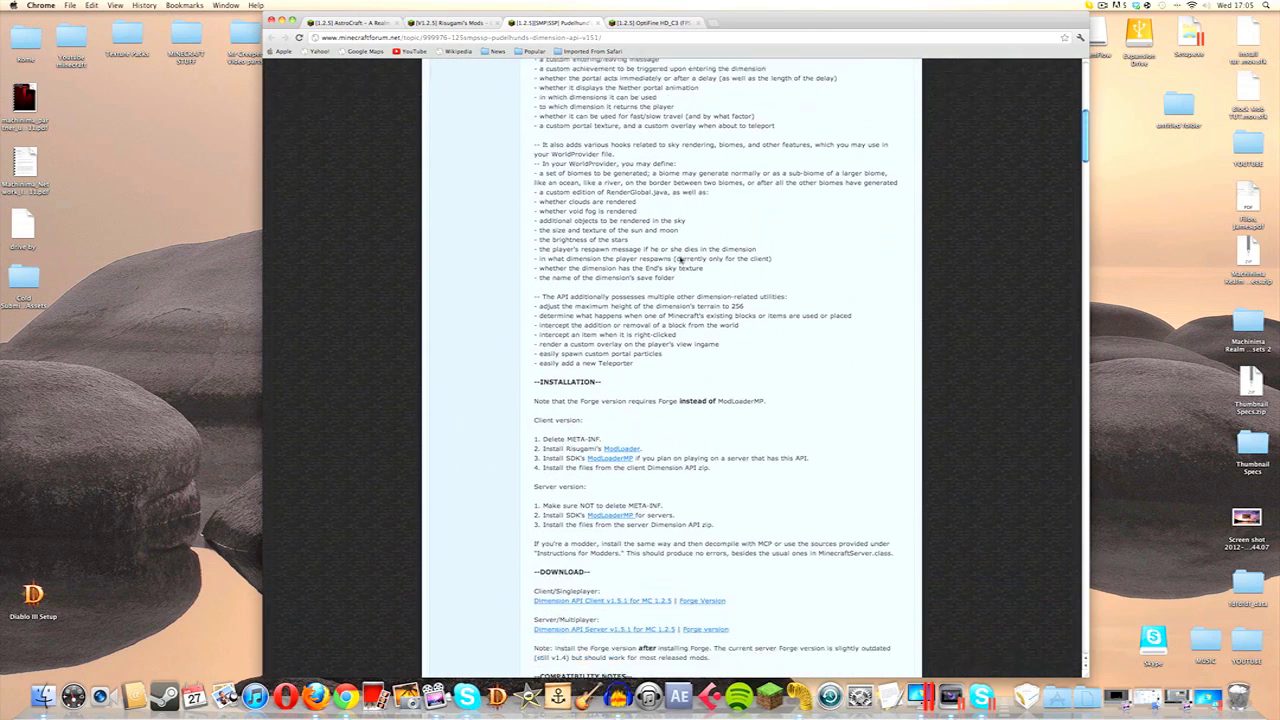
pyautogui.scroll(-2, 669, 305)
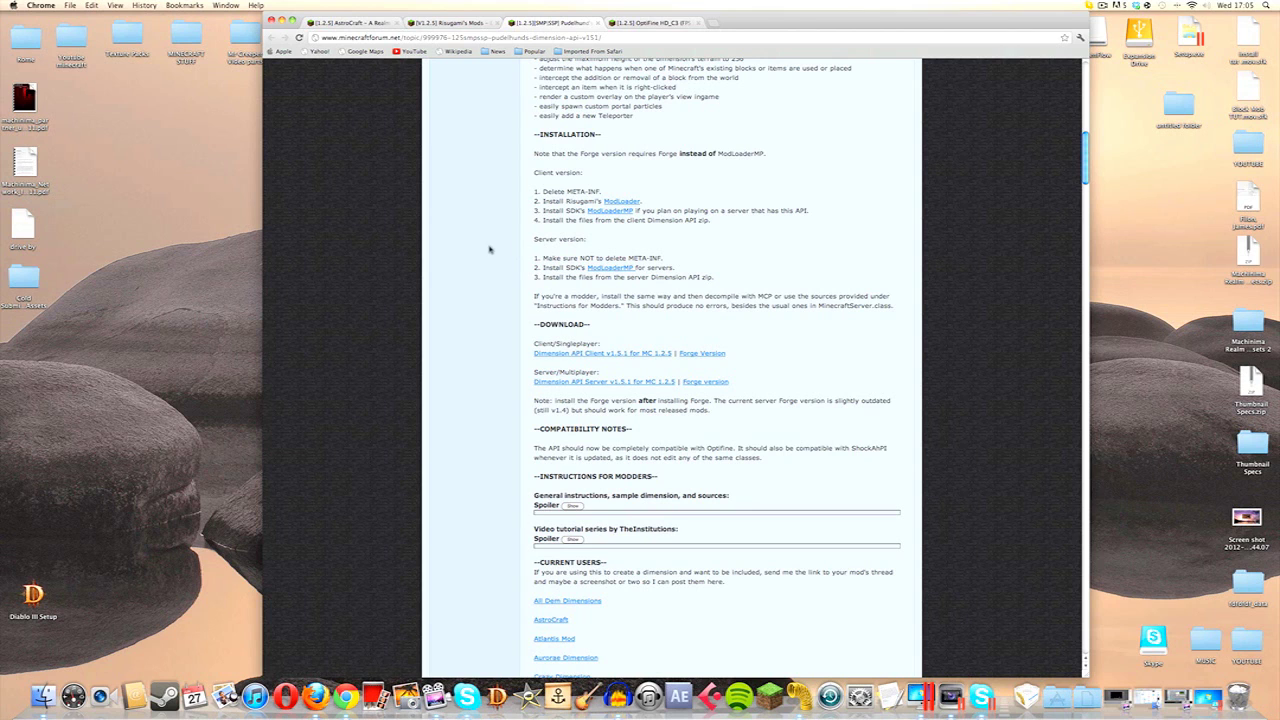
# - Look over the AstroCraft thread again
pyautogui.click(355, 23)
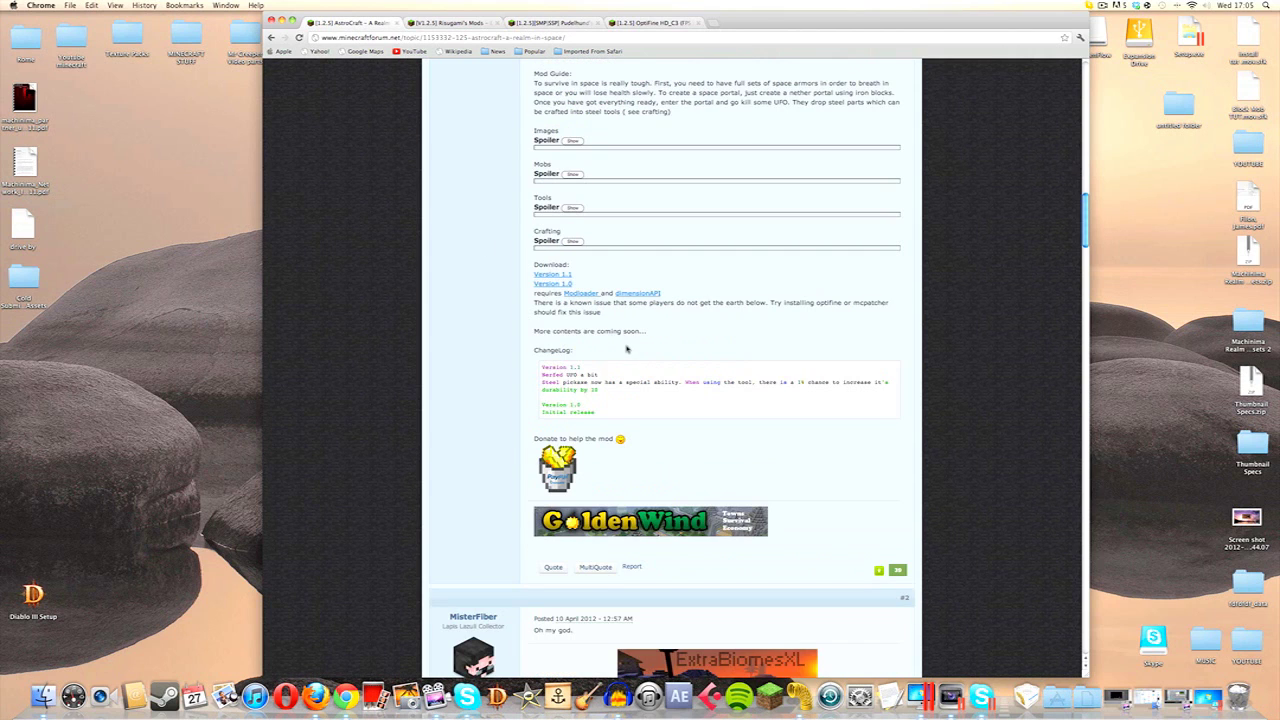
pyautogui.scroll(5, 629, 348)
pyautogui.scroll(-5, 627, 348)
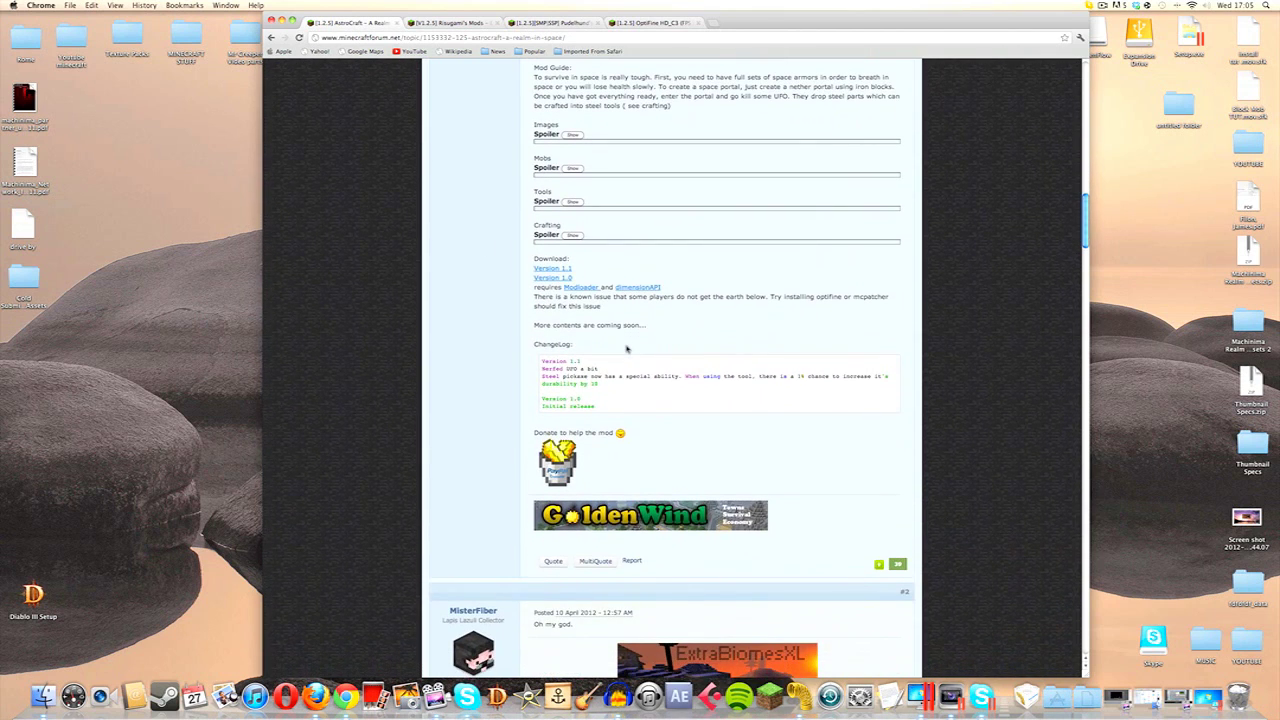
pyautogui.scroll(2, 627, 348)
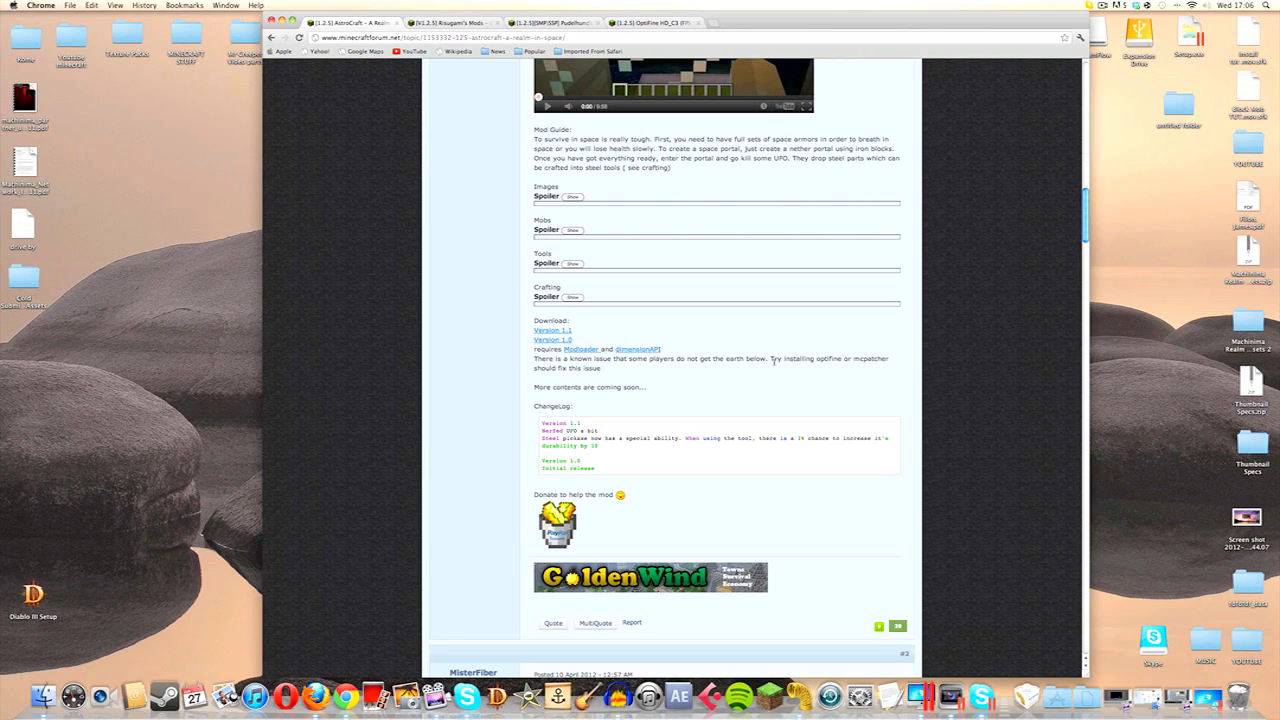
# - Review the OptiFine HD C3 download options, then minimize Chrome to show the desktop downloads
pyautogui.click(662, 22)
pyautogui.scroll(-10, 784, 212)
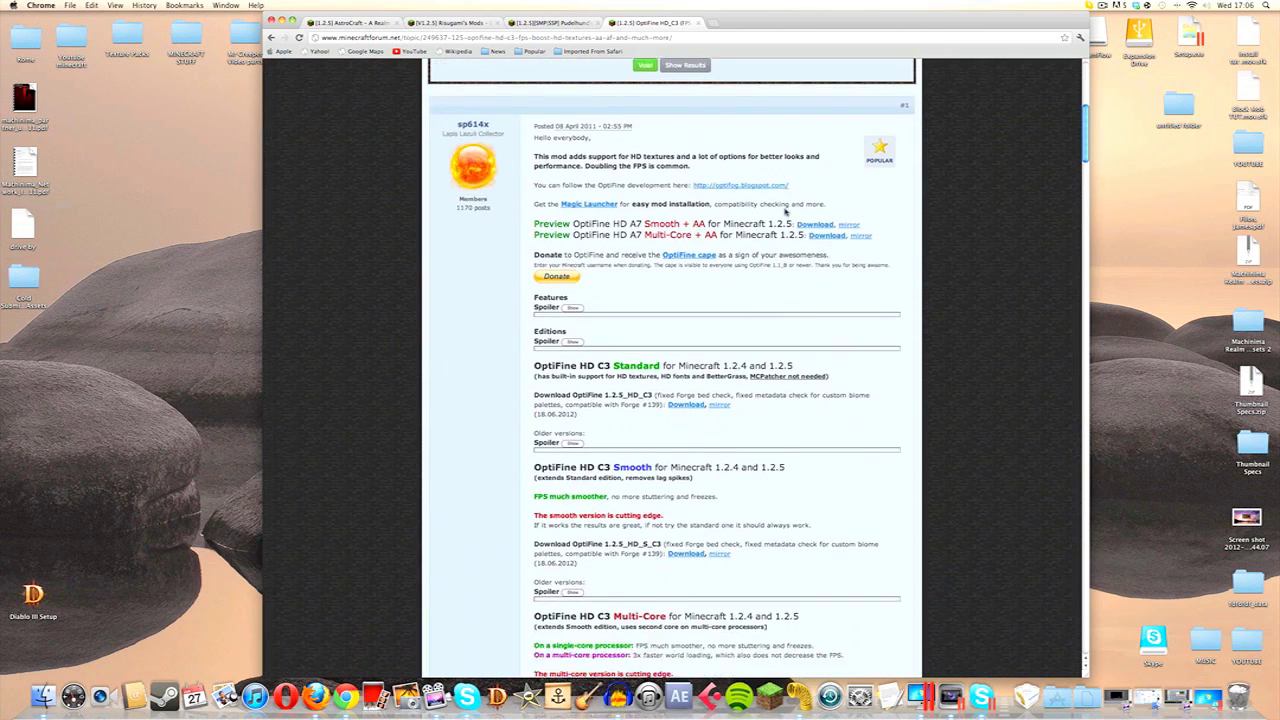
pyautogui.scroll(-3, 782, 213)
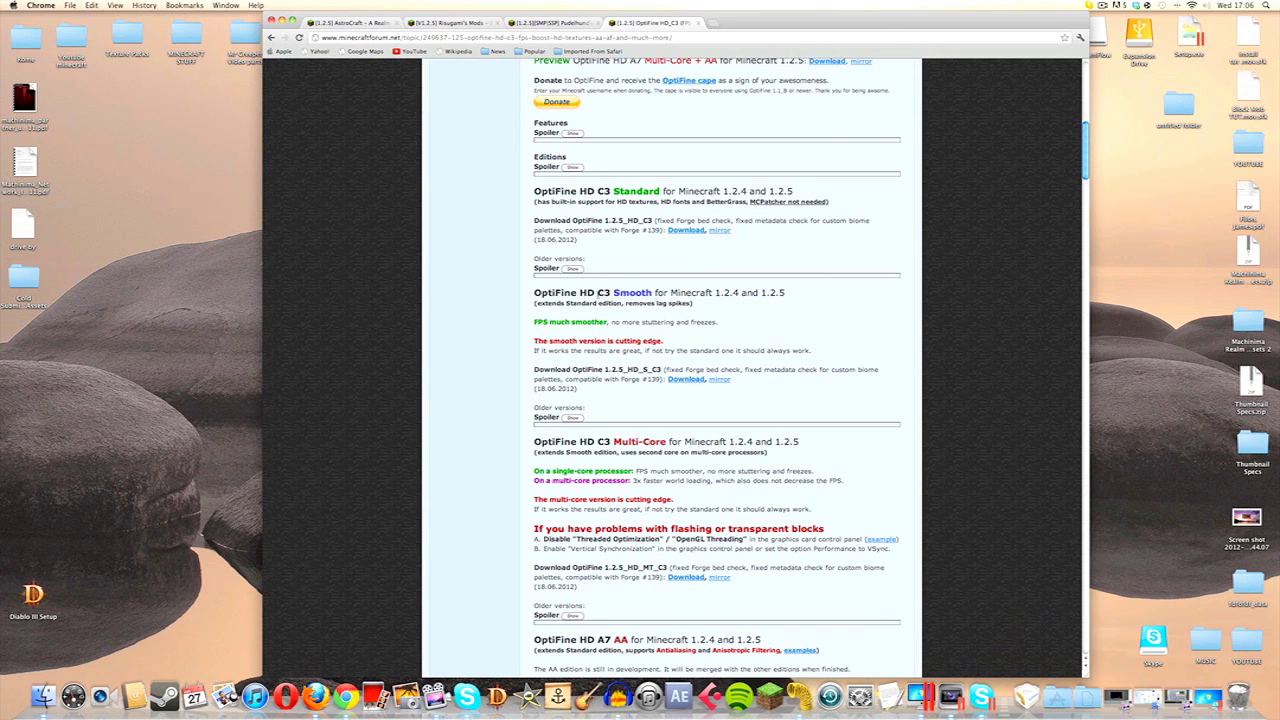
pyautogui.click(282, 20)
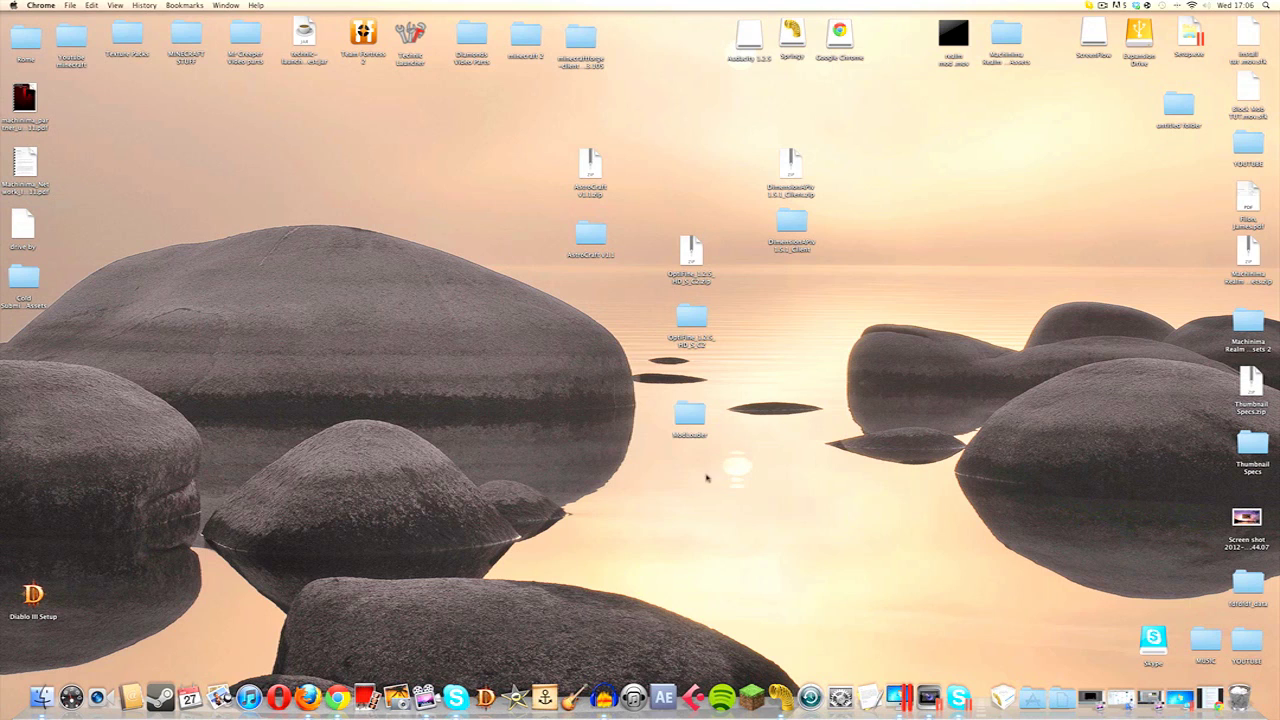
# - Open a Finder window on the home folder and enter its Library folder
pyautogui.click(693, 424)
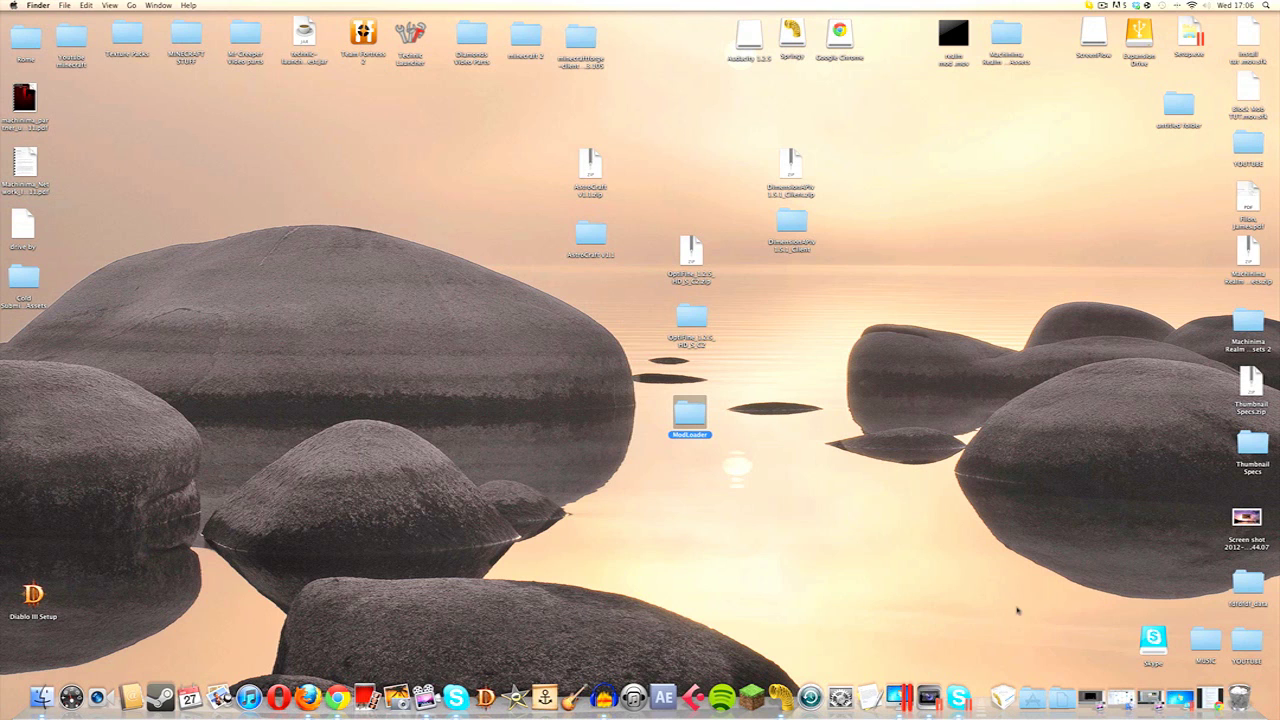
pyautogui.click(1034, 699)
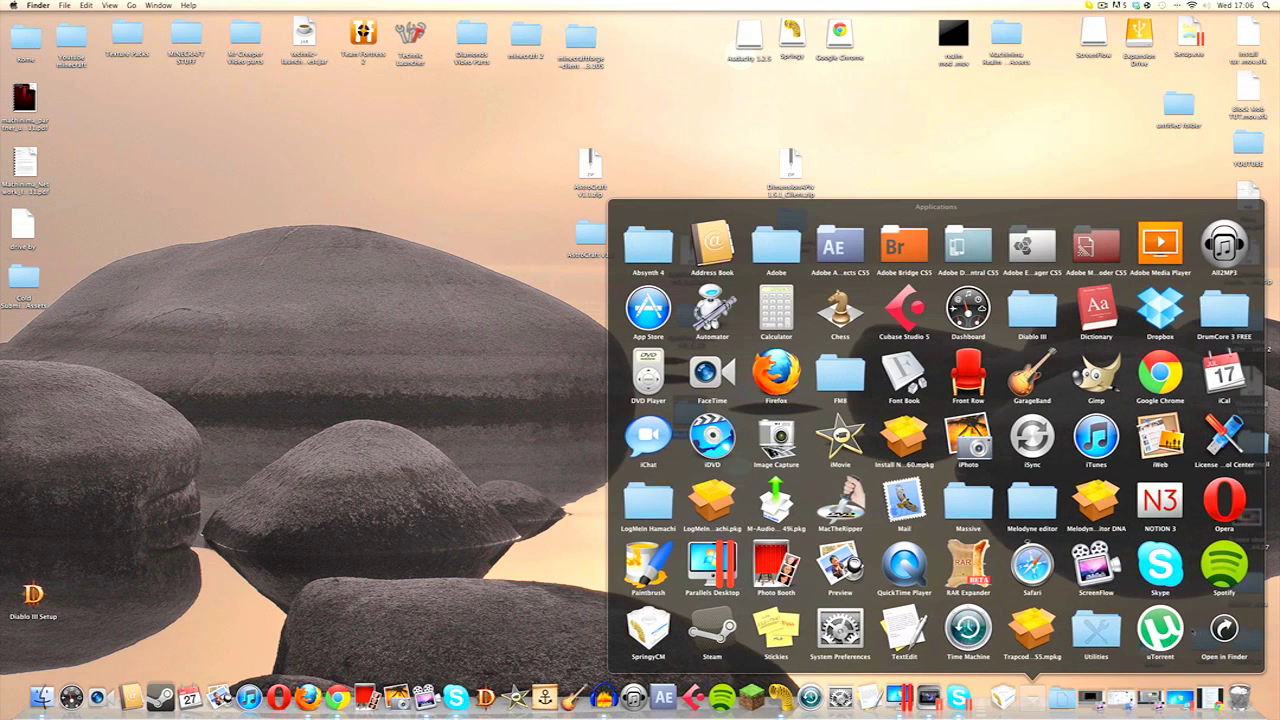
pyautogui.click(1220, 628)
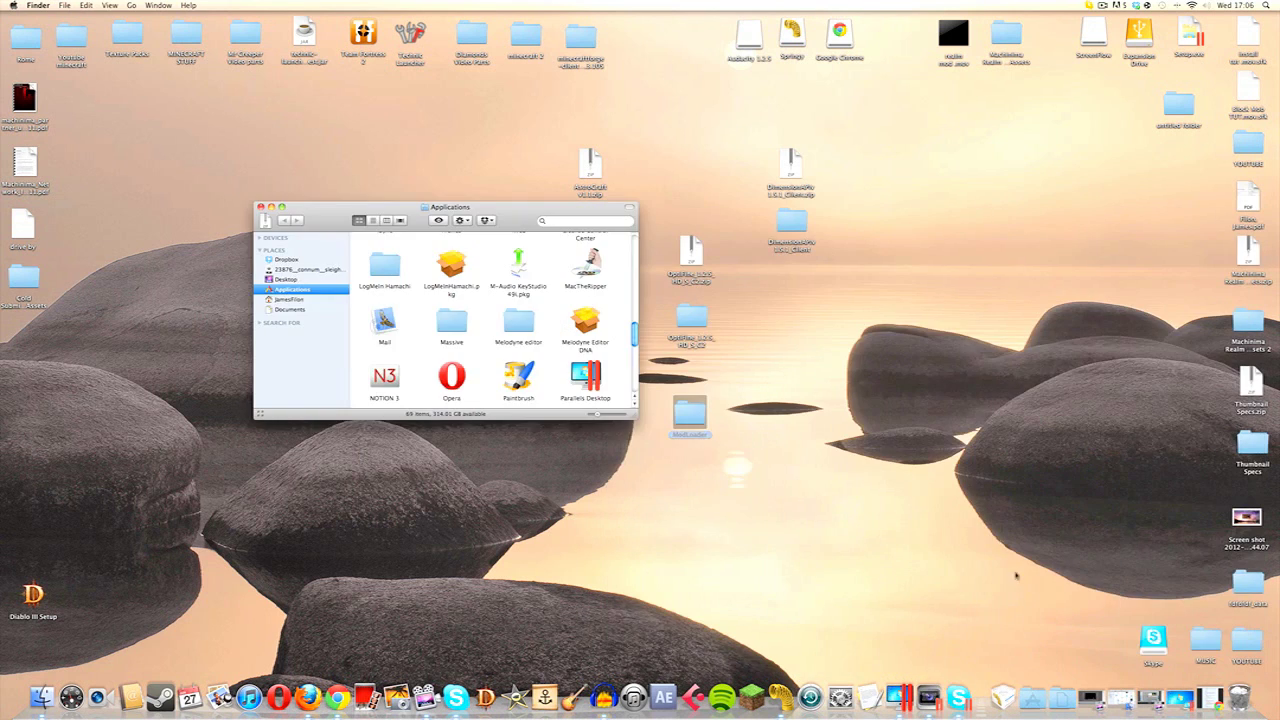
pyautogui.click(284, 299)
pyautogui.doubleClick(571, 258)
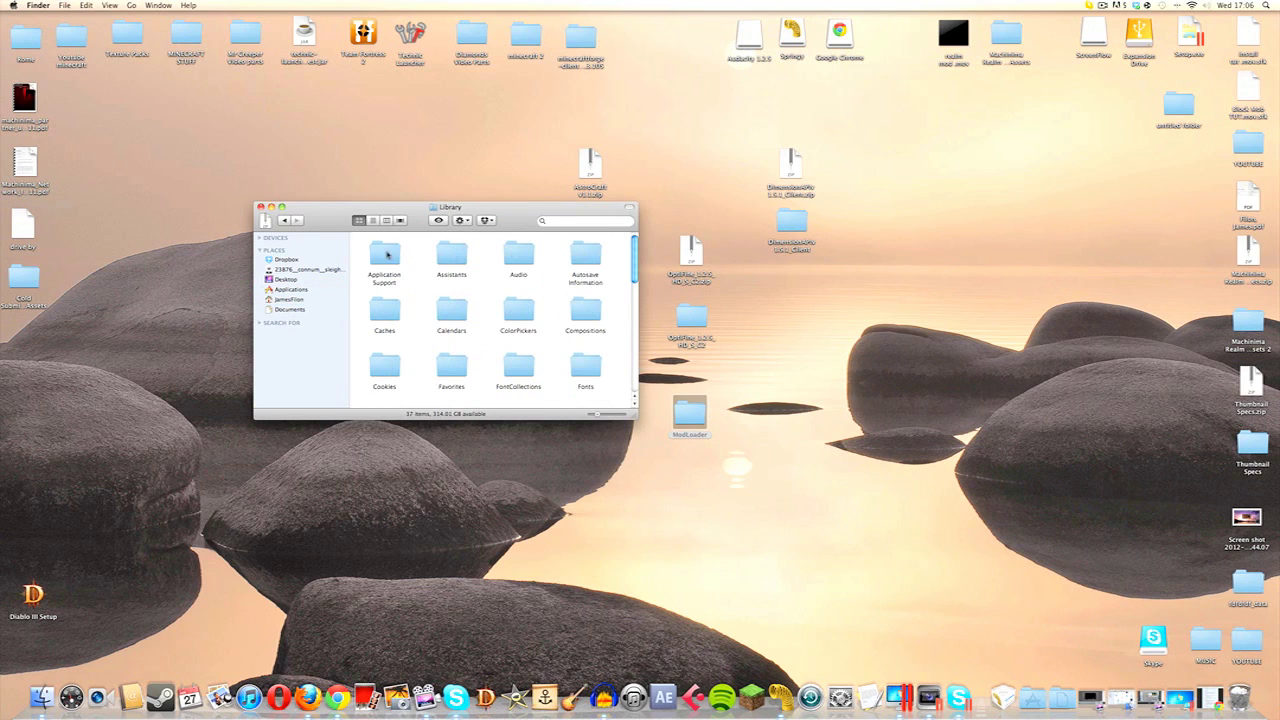
# - Go through Application Support and minecraft into the bin folder containing minecraft.jar
pyautogui.click(383, 254)
pyautogui.doubleClick(383, 254)
pyautogui.scroll(-5, 455, 333)
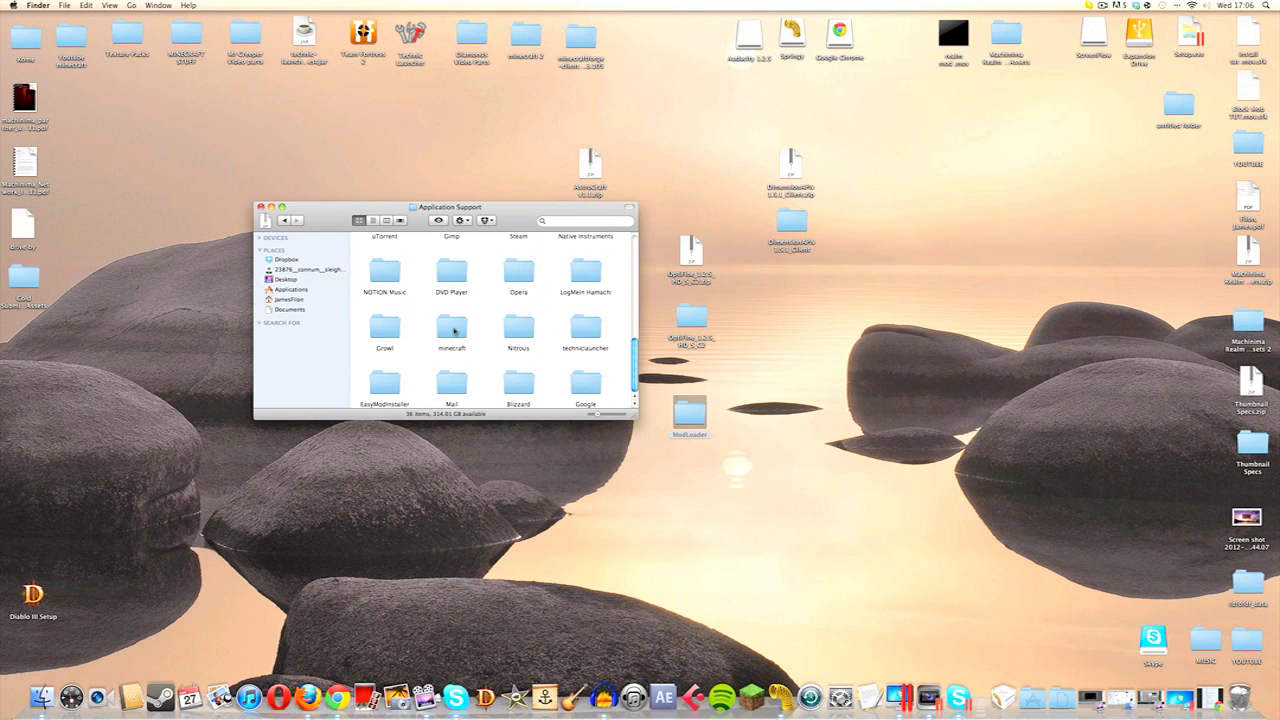
pyautogui.moveTo(338, 212); pyautogui.dragTo(480, 212)
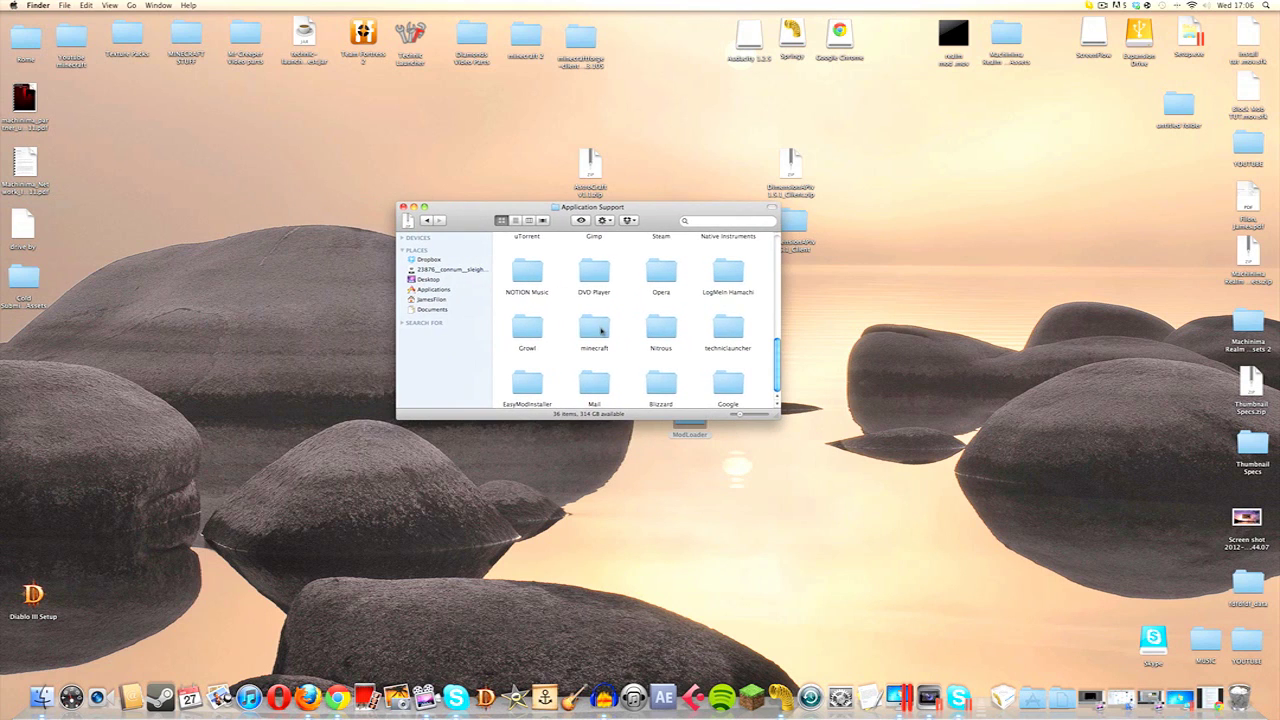
pyautogui.doubleClick(597, 328)
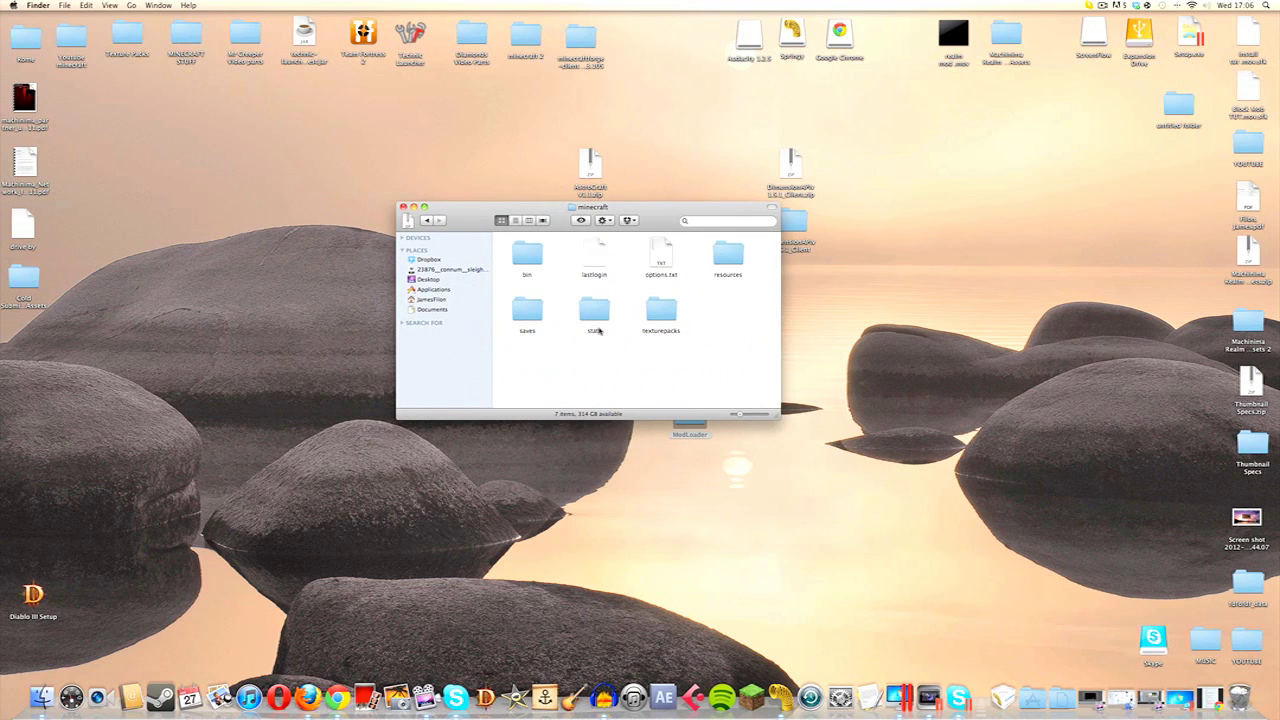
pyautogui.moveTo(468, 226); pyautogui.dragTo(497, 227)
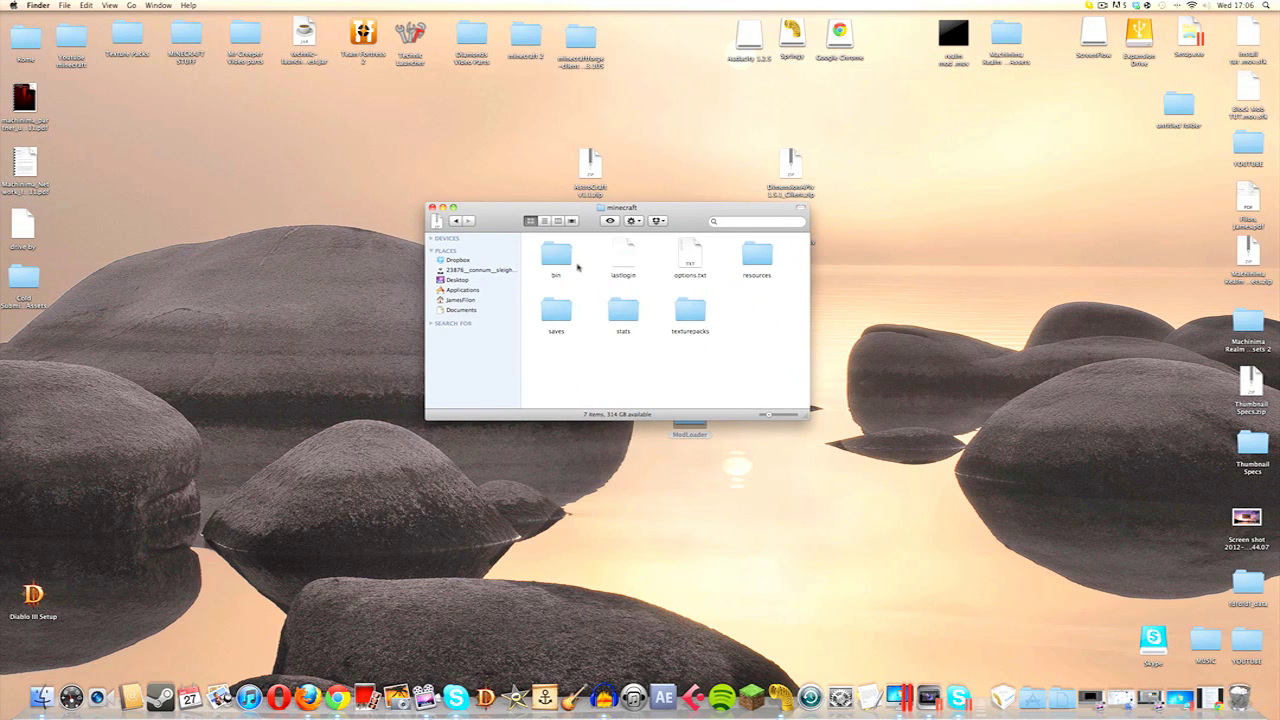
pyautogui.doubleClick(560, 258)
pyautogui.moveTo(496, 224); pyautogui.dragTo(696, 211)
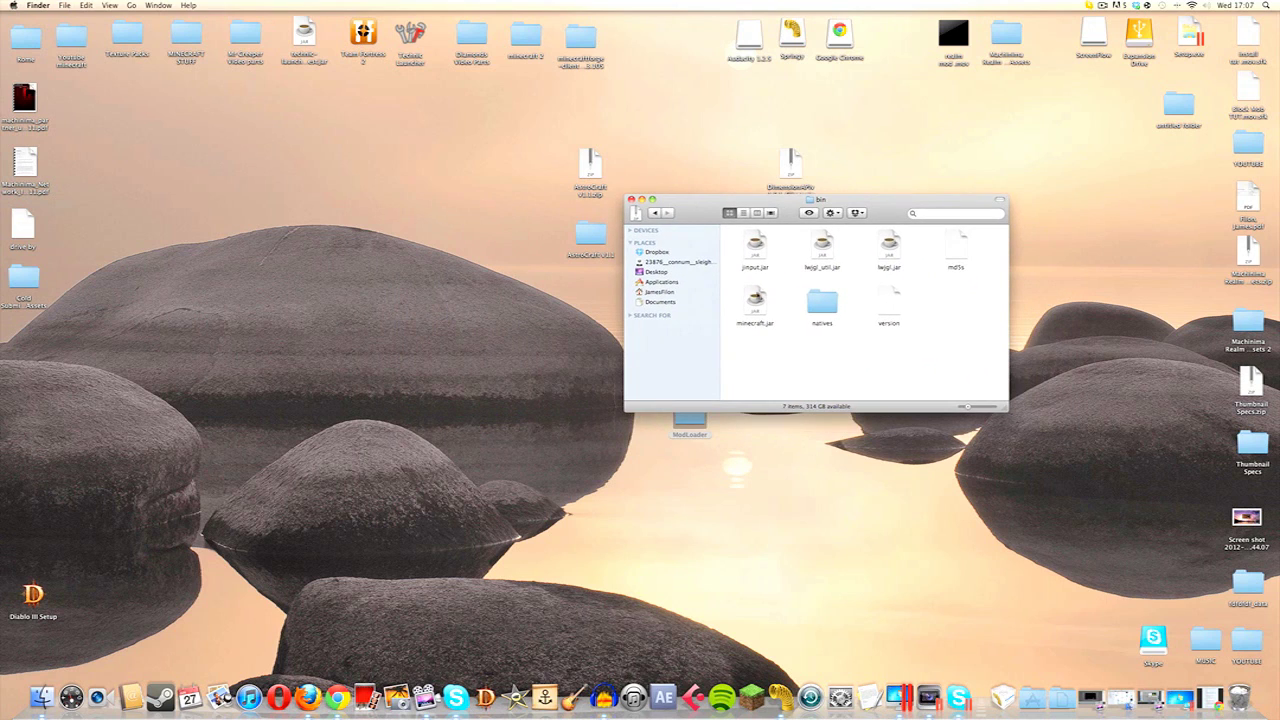
# - Open minecraft.jar with Springy (1.5), listing its 1524 class files
pyautogui.rightClick(757, 301)
pyautogui.moveTo(793, 317)
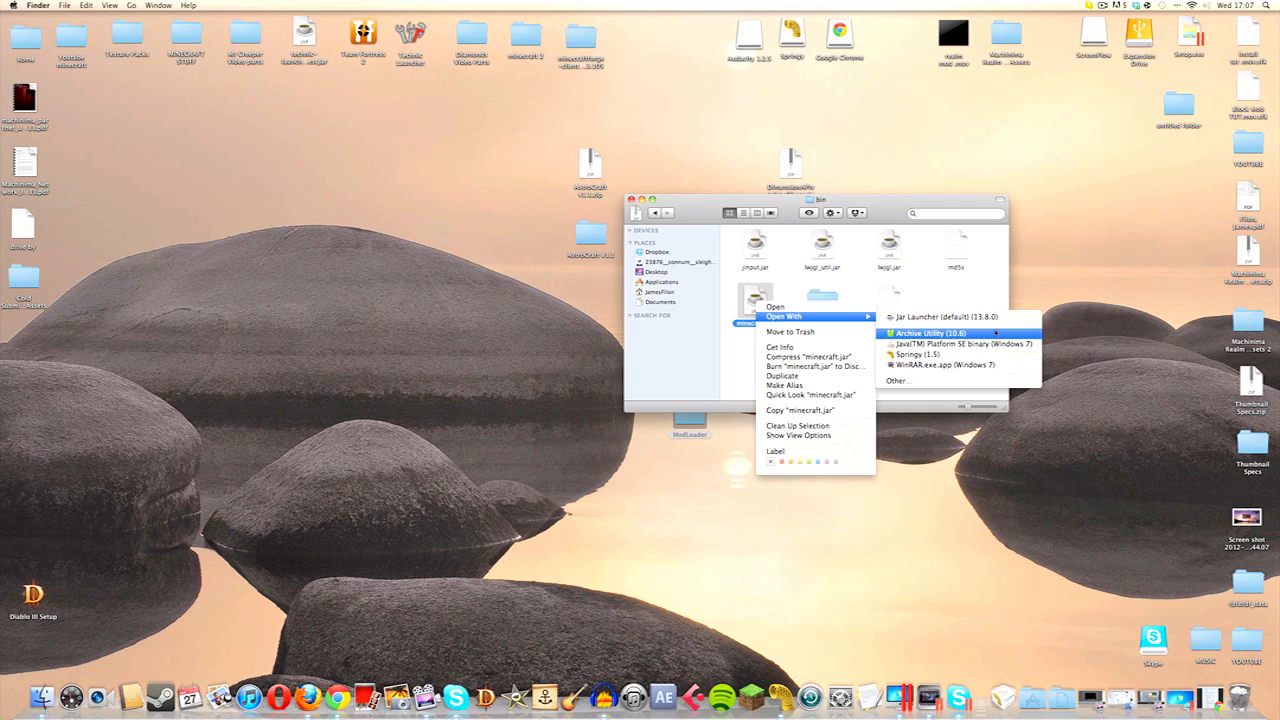
pyautogui.click(937, 354)
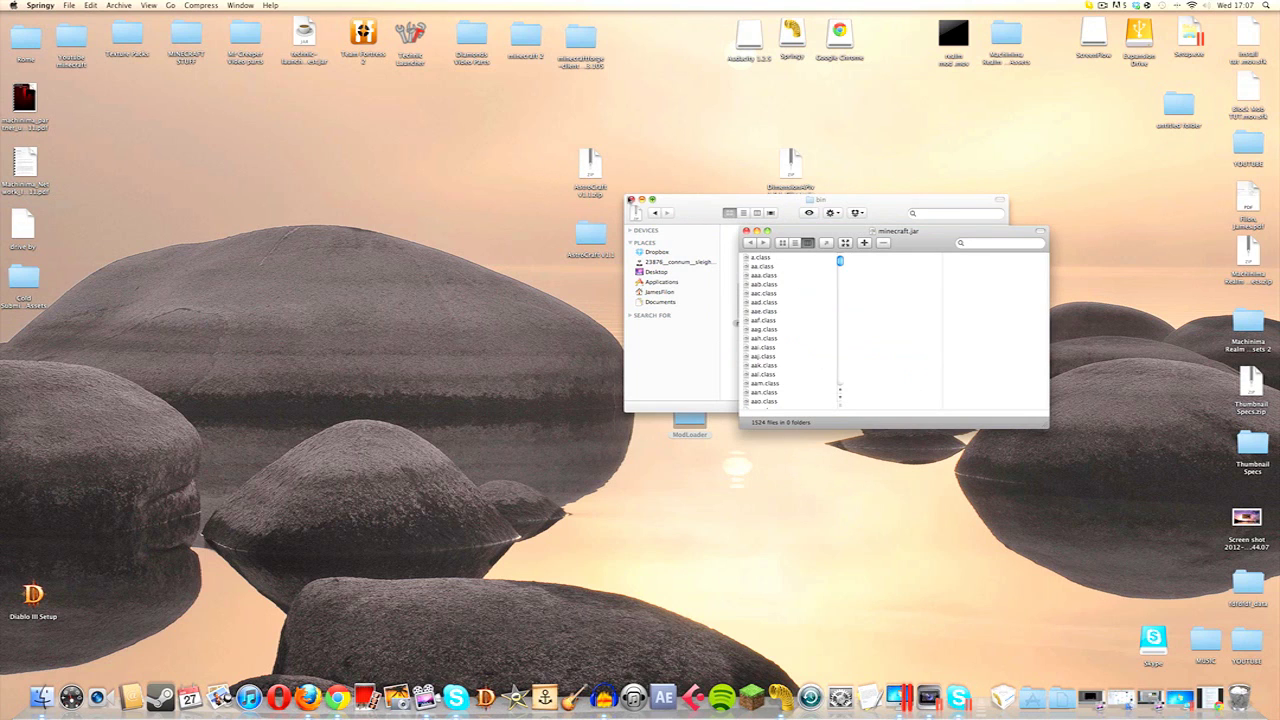
# - Add all 19 ModLoader class files to minecraft.jar, replacing existing ones, for 1530 files
pyautogui.click(630, 200)
pyautogui.moveTo(812, 236); pyautogui.dragTo(766, 211)
pyautogui.doubleClick(686, 414)
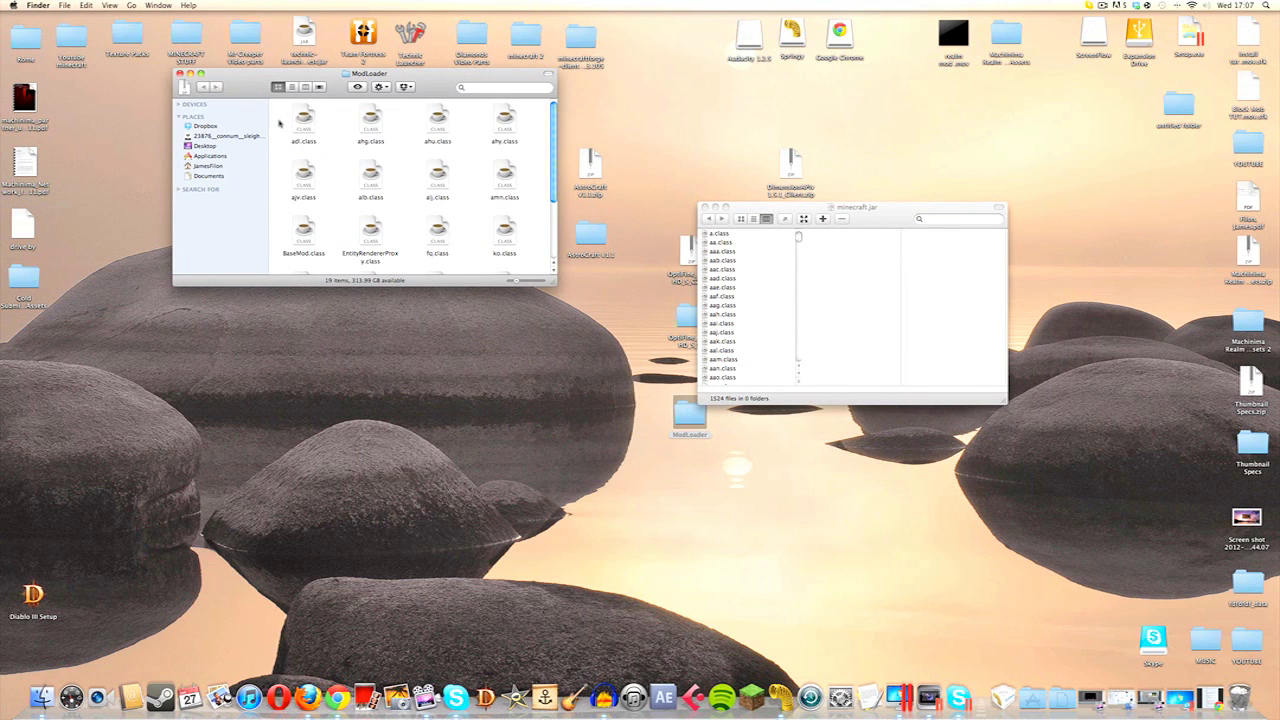
pyautogui.moveTo(282, 115); pyautogui.dragTo(760, 320)
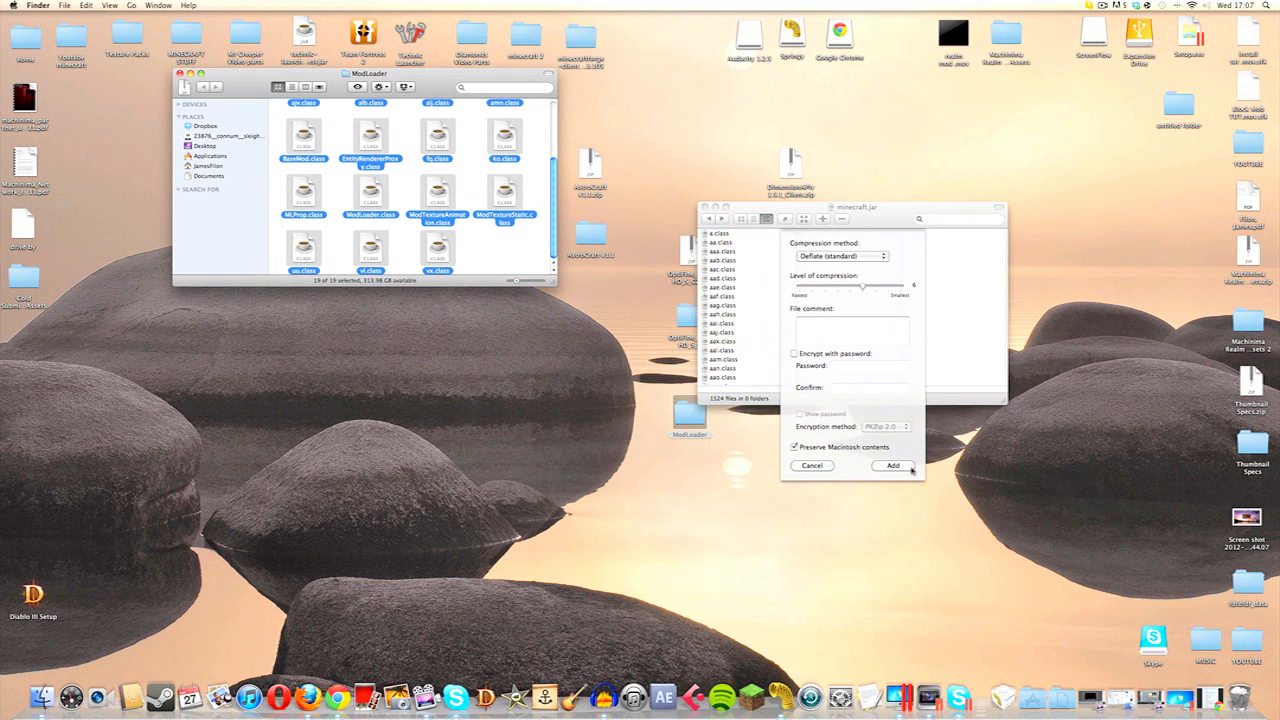
pyautogui.click(904, 466)
pyautogui.click(761, 281)
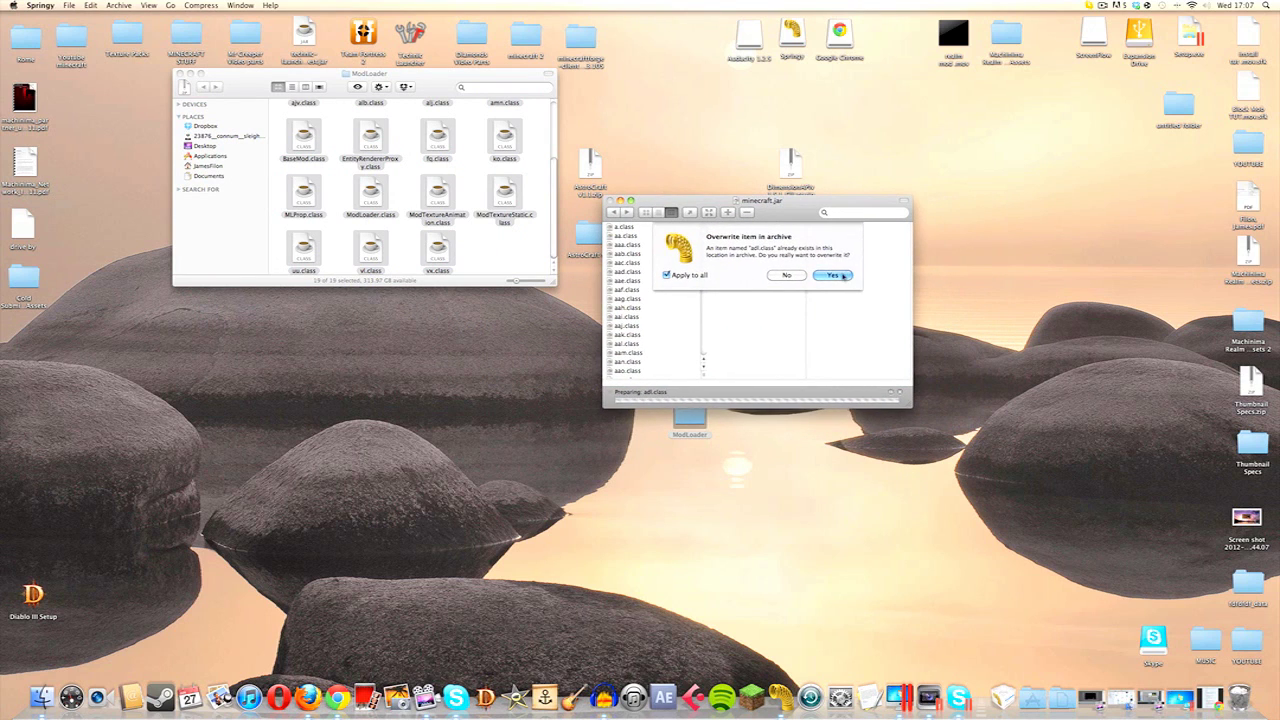
pyautogui.click(833, 275)
pyautogui.moveTo(650, 201); pyautogui.dragTo(667, 241)
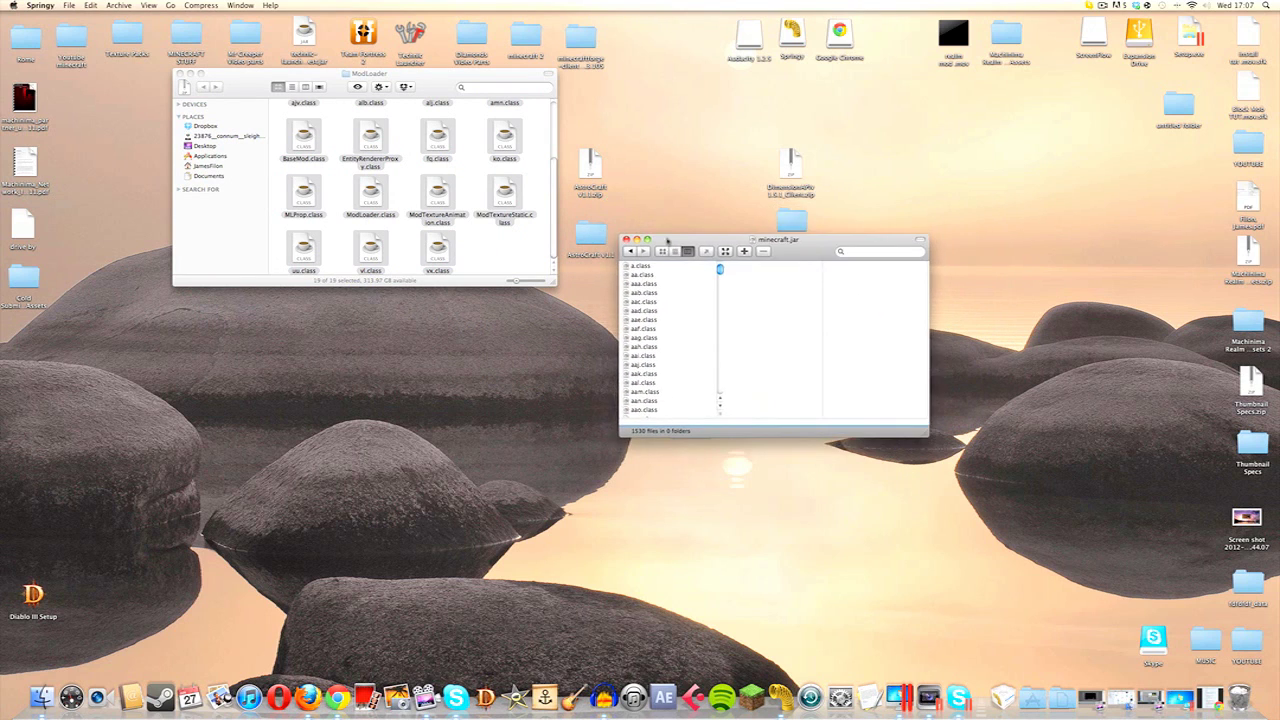
pyautogui.click(179, 74)
pyautogui.moveTo(713, 239); pyautogui.dragTo(718, 302)
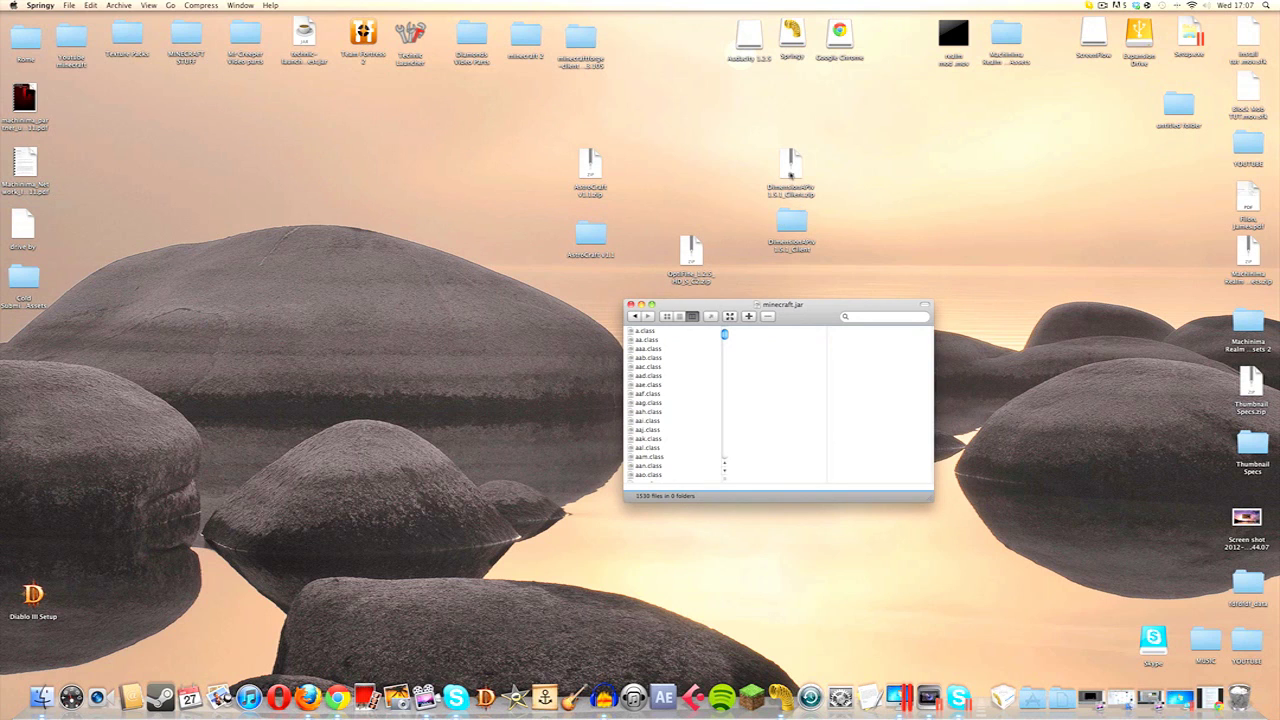
# - Add the 31 DimensionAPIv1.5.1_Client class files to minecraft.jar, overwriting duplicates, reaching 1555 files
pyautogui.doubleClick(791, 222)
pyautogui.moveTo(726, 295); pyautogui.dragTo(685, 400)
pyautogui.scroll(5, 410, 205)
pyautogui.click(819, 445)
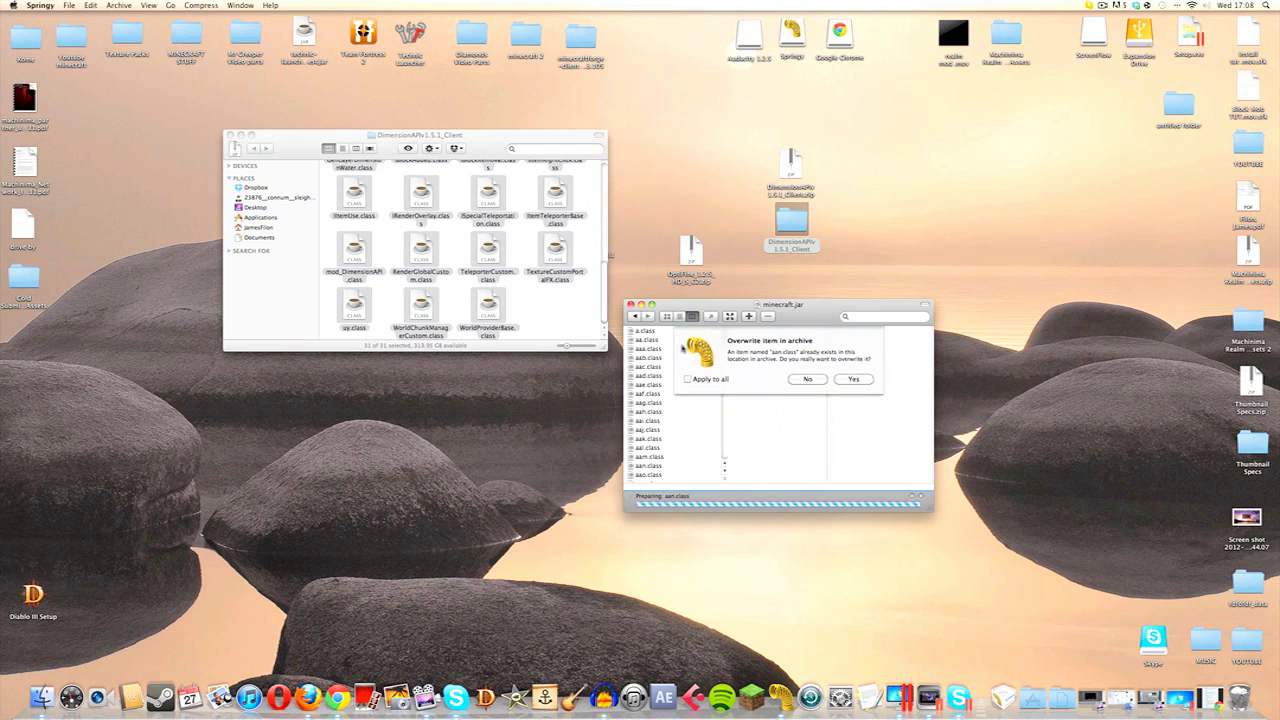
pyautogui.click(849, 380)
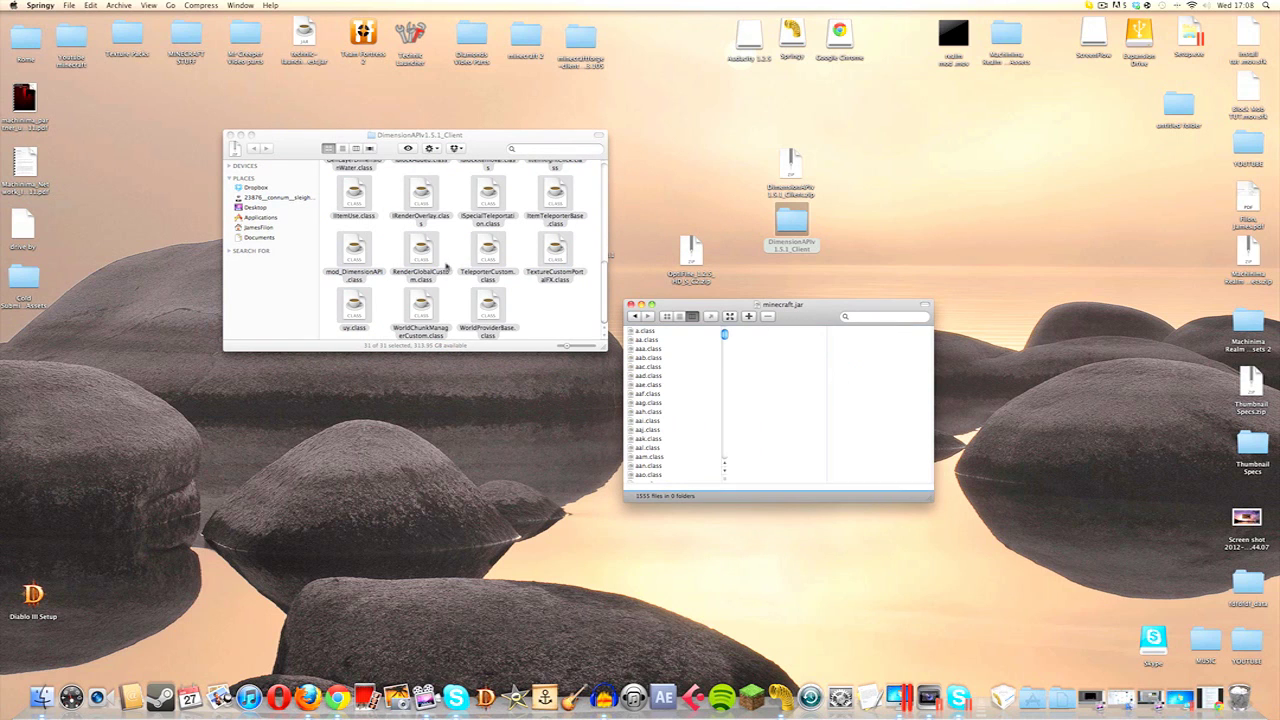
pyautogui.click(229, 135)
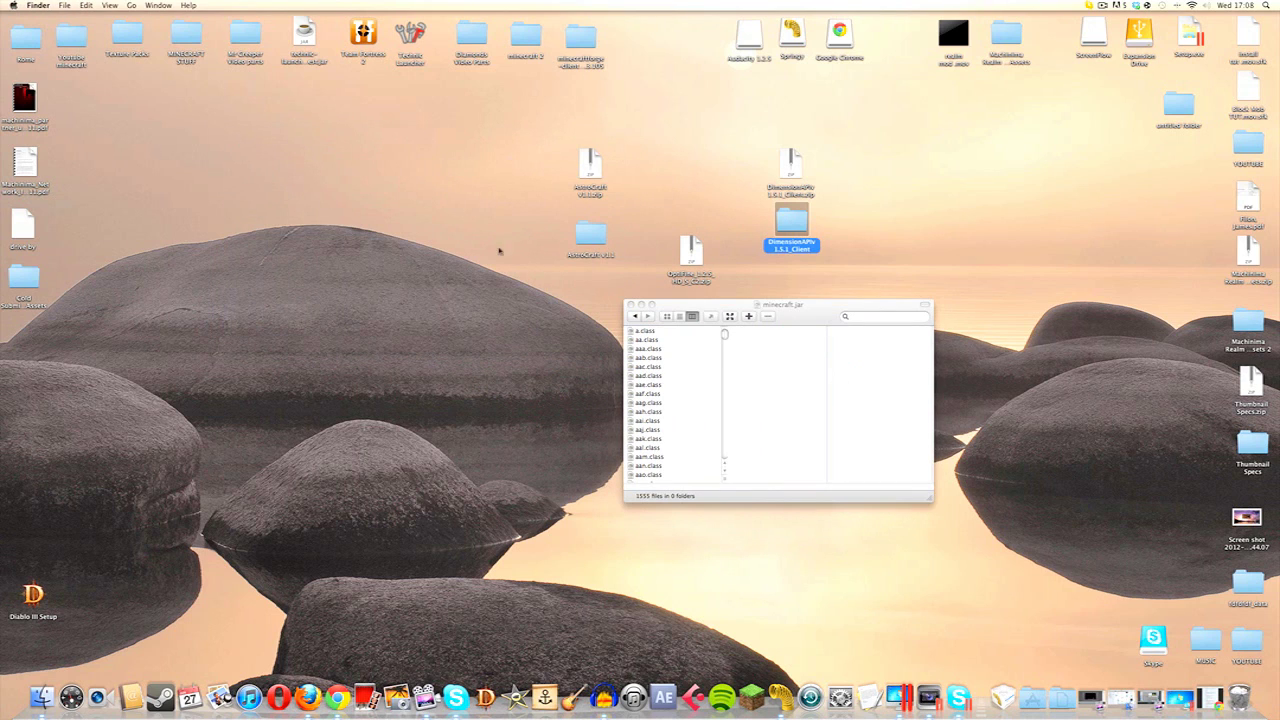
# - Move the old AstroCraft v1.1 folder on the desktop to the Trash
pyautogui.moveTo(590, 240); pyautogui.dragTo(533, 217)
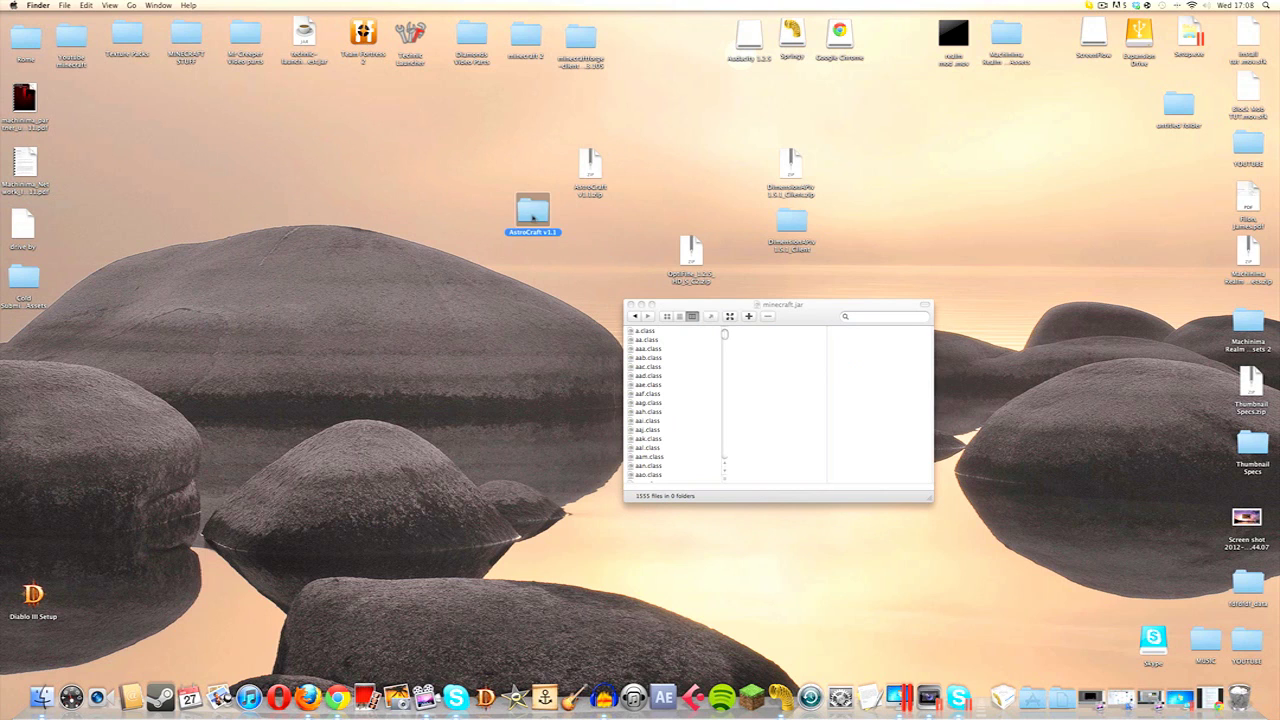
pyautogui.doubleClick(532, 212)
pyautogui.click(366, 128)
pyautogui.rightClick(518, 202)
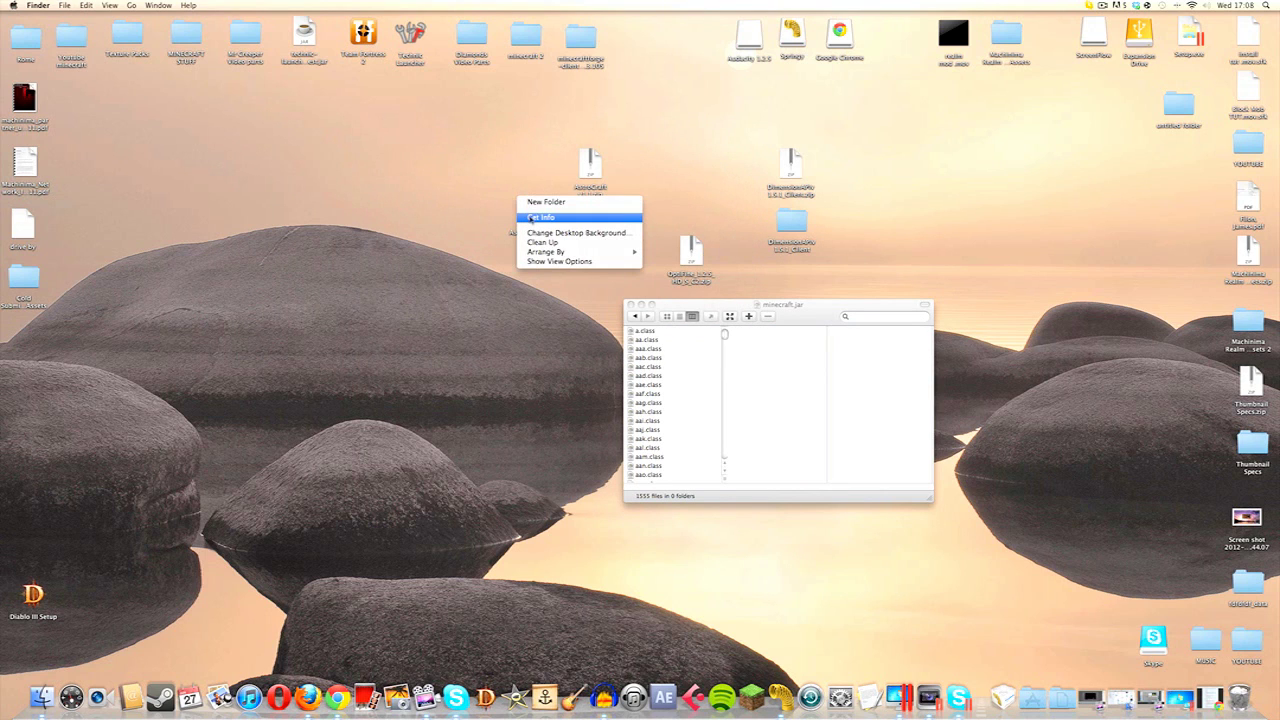
pyautogui.rightClick(515, 210)
pyautogui.click(591, 173)
# - Extract AstroCraft v1.1.zip and open the new AstroCraft v1.1 folder with its 22 items
pyautogui.click(591, 173)
pyautogui.doubleClick(591, 175)
pyautogui.doubleClick(563, 238)
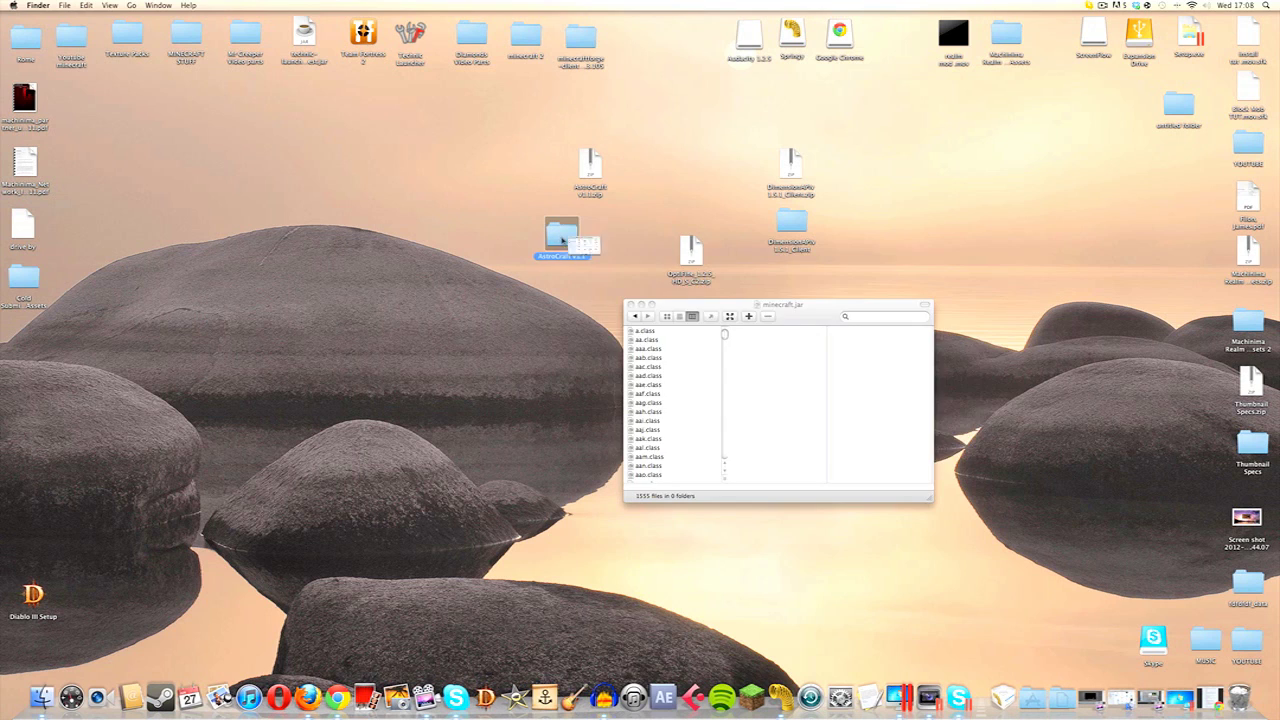
pyautogui.moveTo(704, 283); pyautogui.dragTo(318, 138)
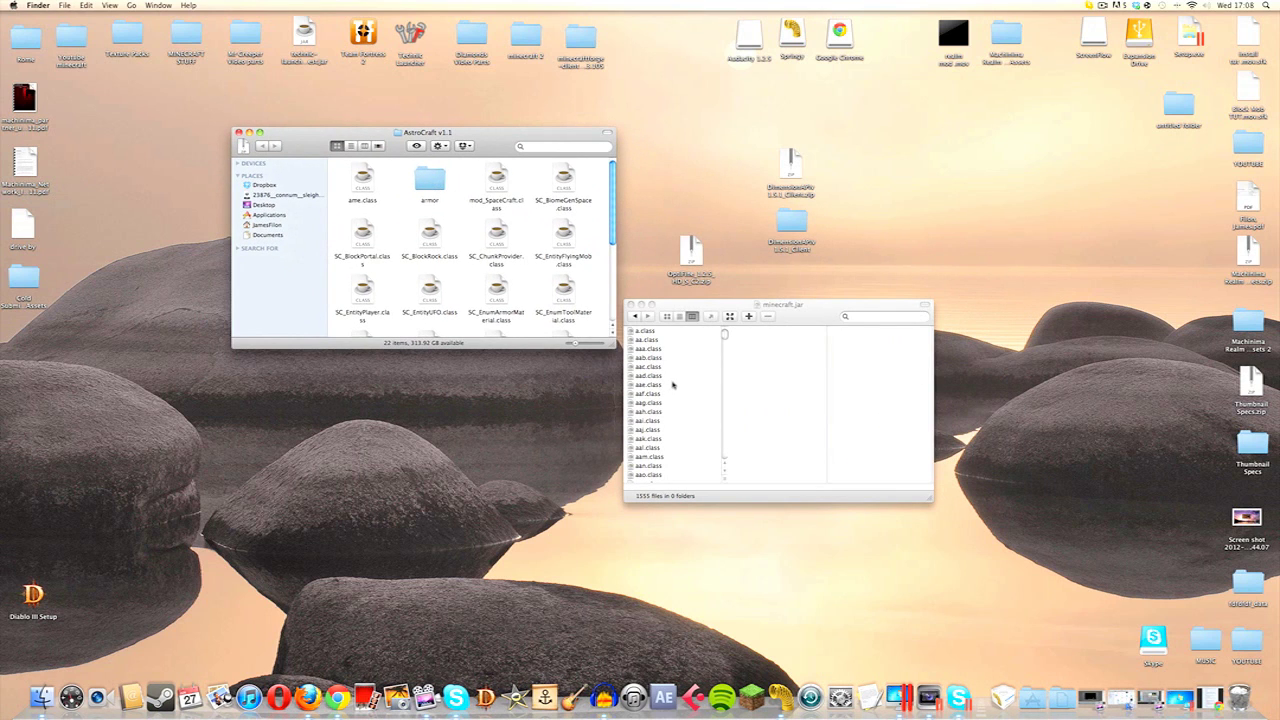
# - Show the armor folder inside minecraft.jar, listing chain, cloth, diamond, gold, iron and power PNGs
pyautogui.click(650, 357)
pyautogui.scroll(-10, 652, 356)
pyautogui.scroll(-9, 652, 356)
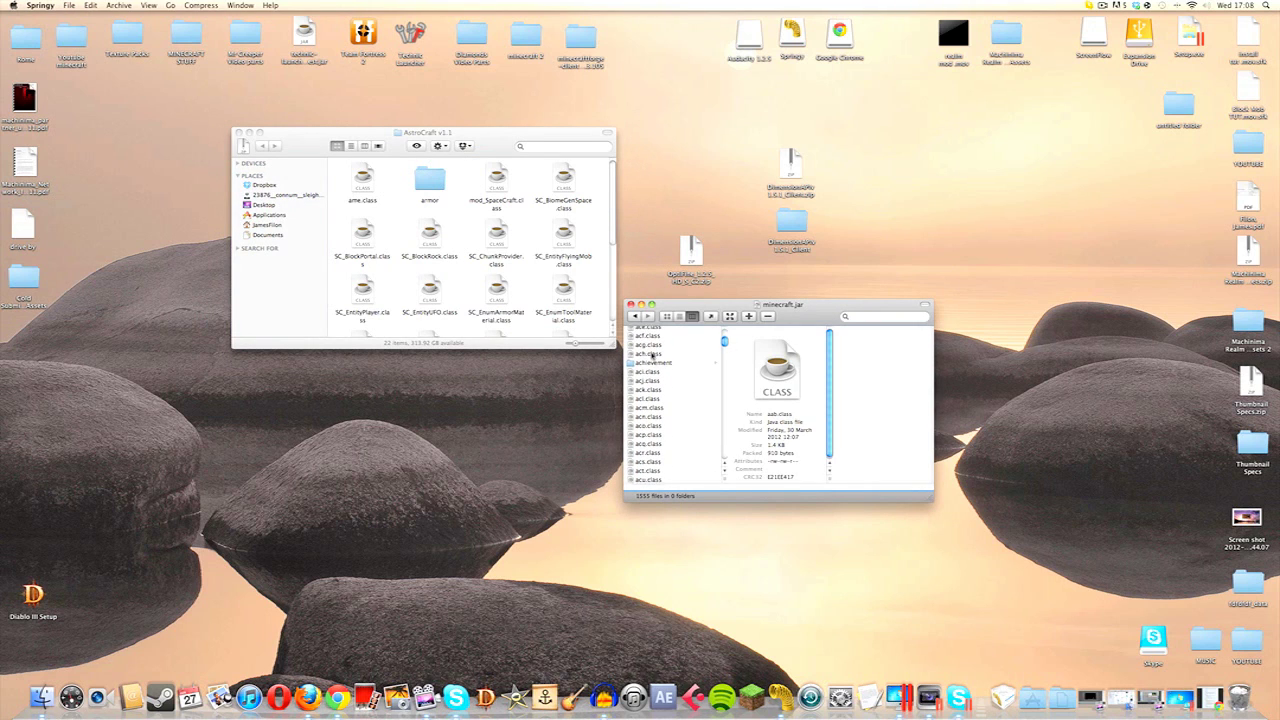
pyautogui.scroll(-10, 652, 356)
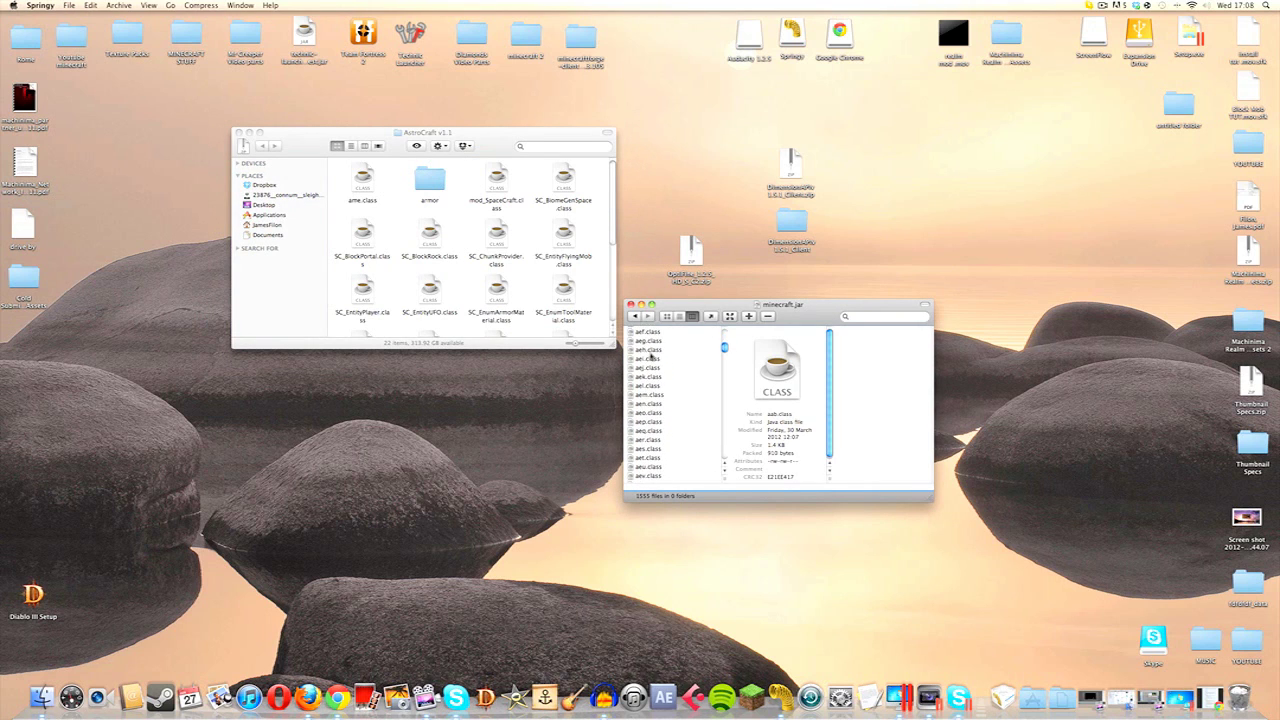
pyautogui.scroll(-10, 651, 356)
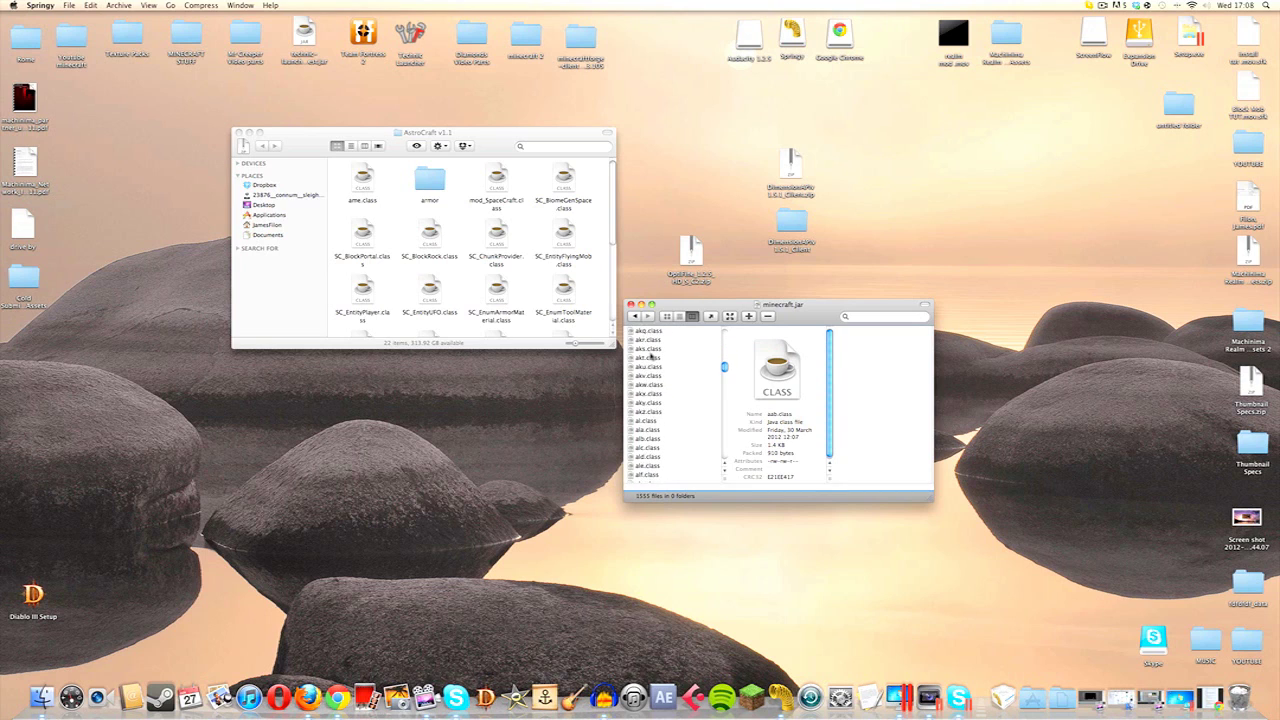
pyautogui.scroll(8, 651, 356)
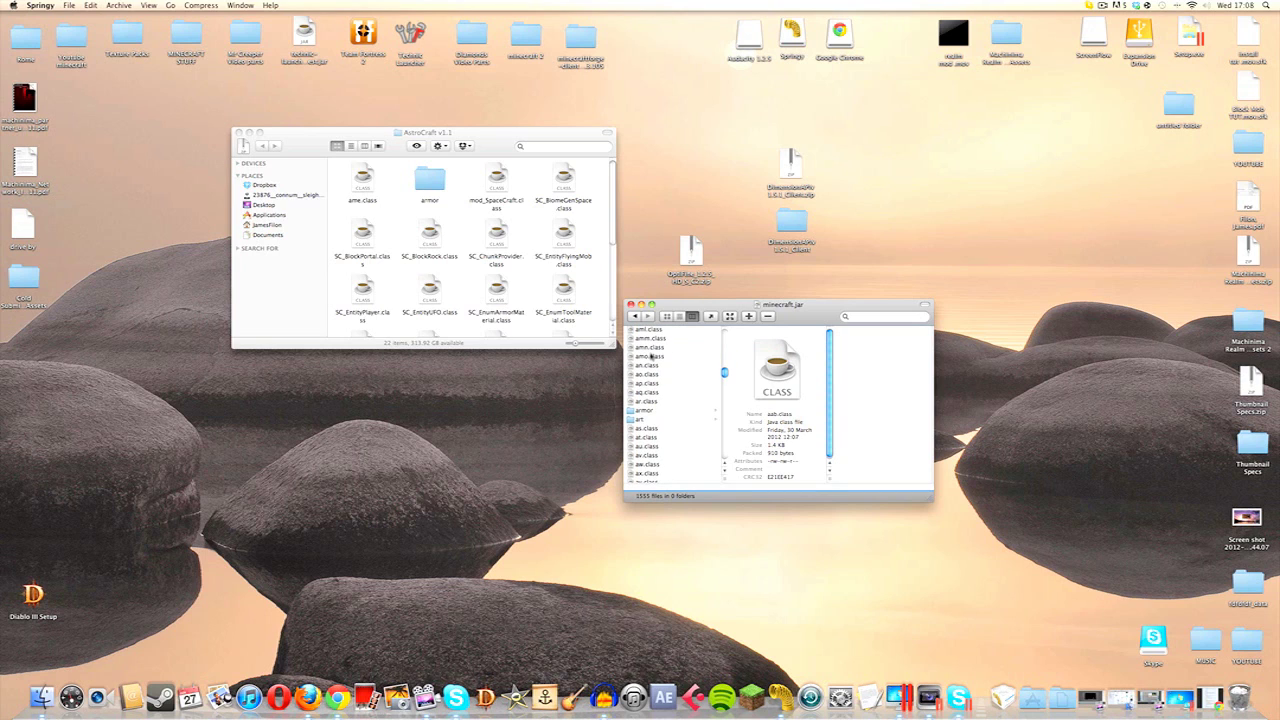
pyautogui.click(659, 411)
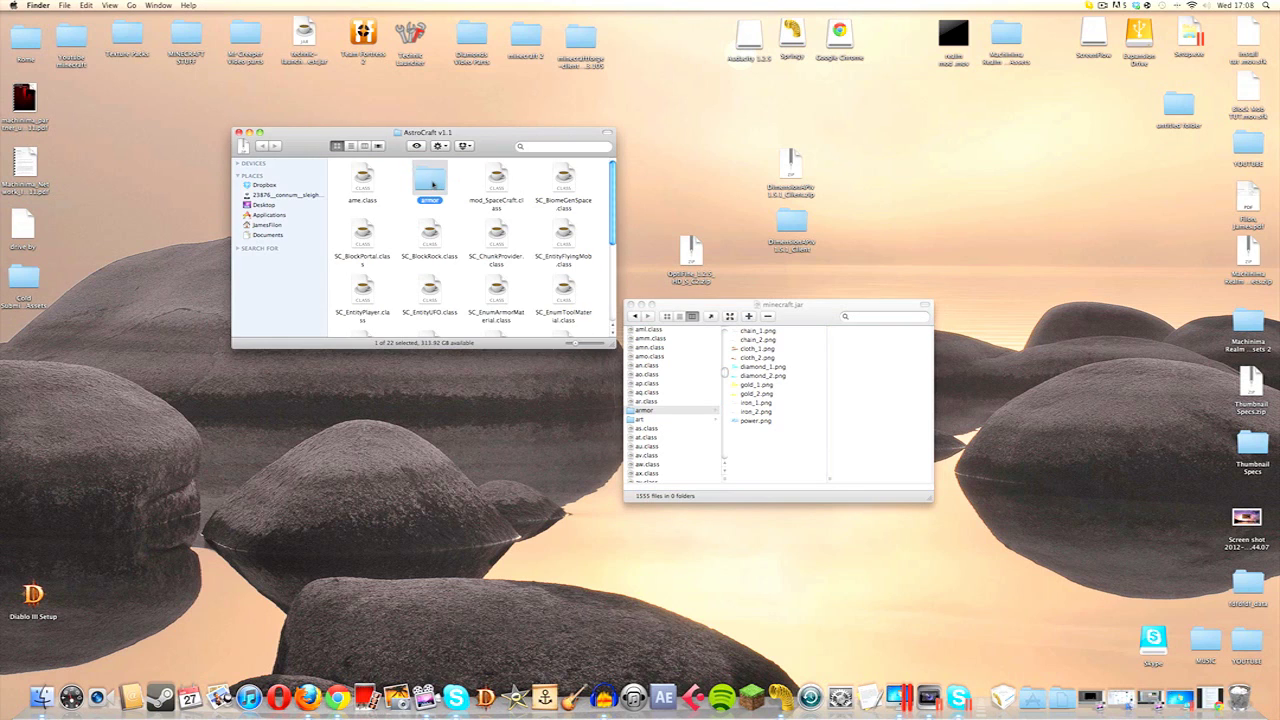
# - Add spacesuit_1.png and spacesuit_2.png to the jar's armor folder
pyautogui.doubleClick(432, 183)
pyautogui.moveTo(476, 219); pyautogui.dragTo(782, 402)
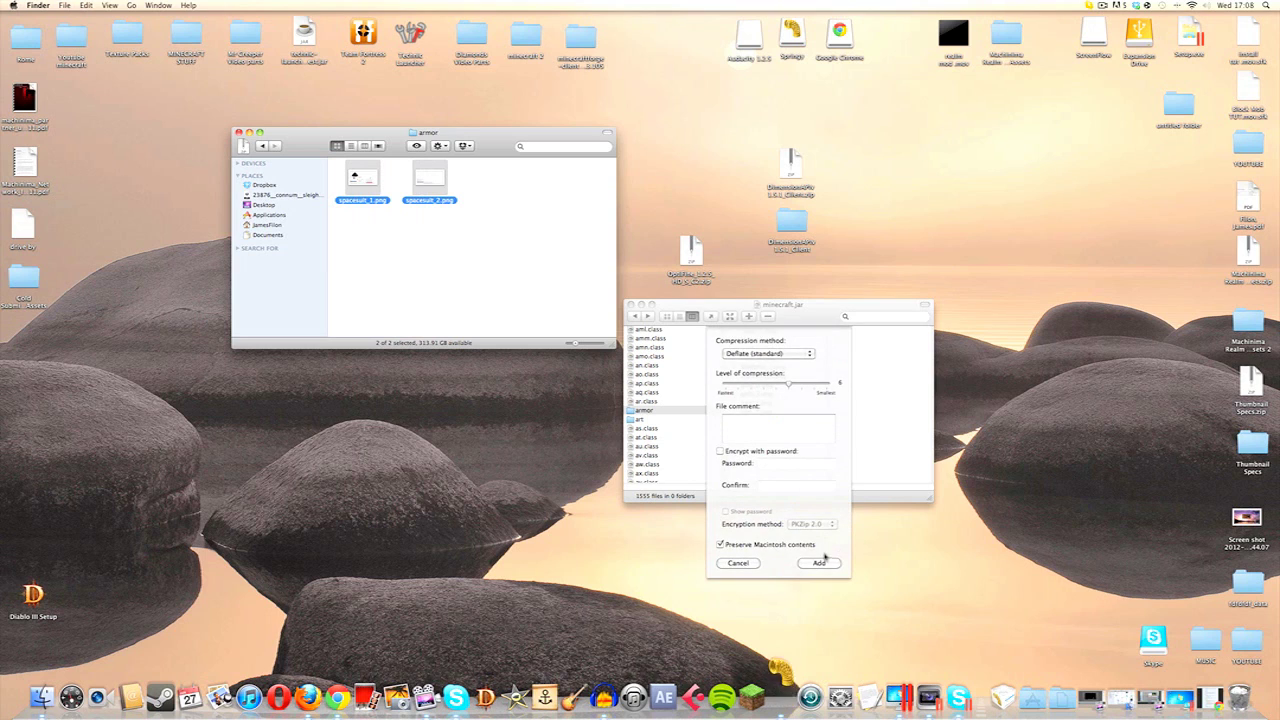
pyautogui.click(820, 563)
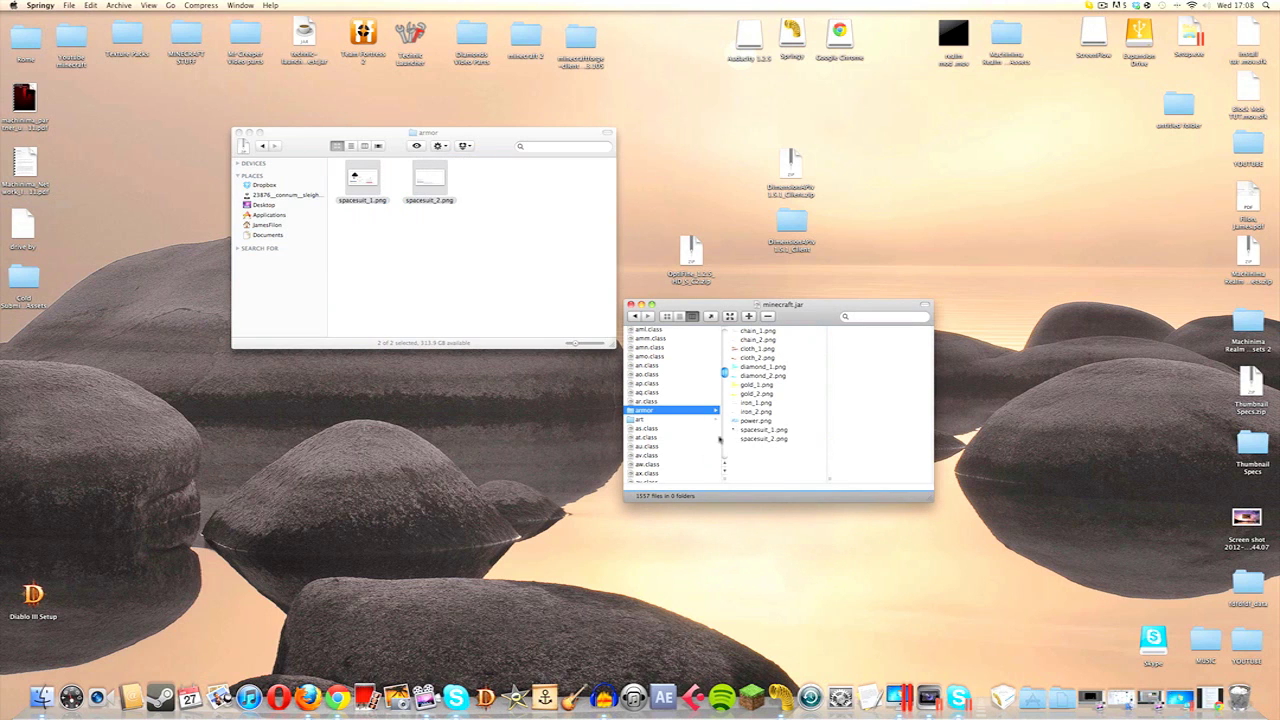
# - Trash the AstroCraft armor folder and add the remaining AstroCraft files to minecraft.jar, overwriting duplicates
pyautogui.click(264, 146)
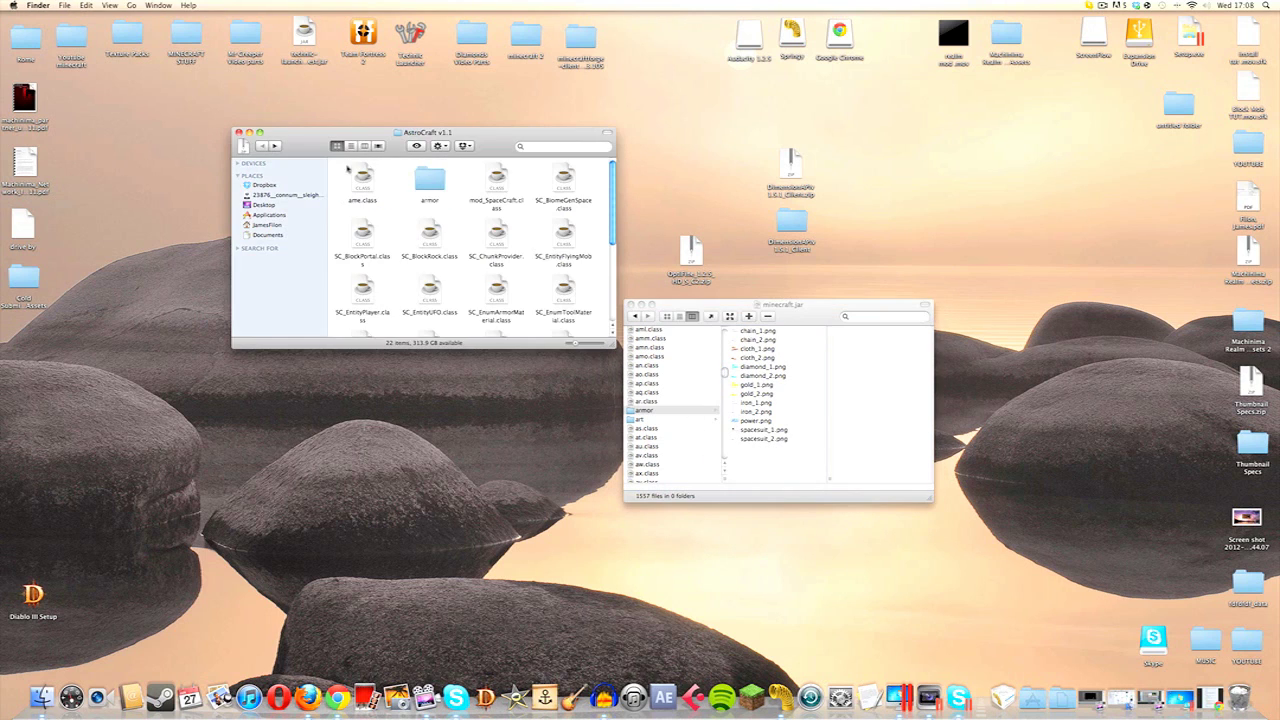
pyautogui.rightClick(435, 180)
pyautogui.click(458, 200)
pyautogui.moveTo(337, 175); pyautogui.dragTo(588, 370)
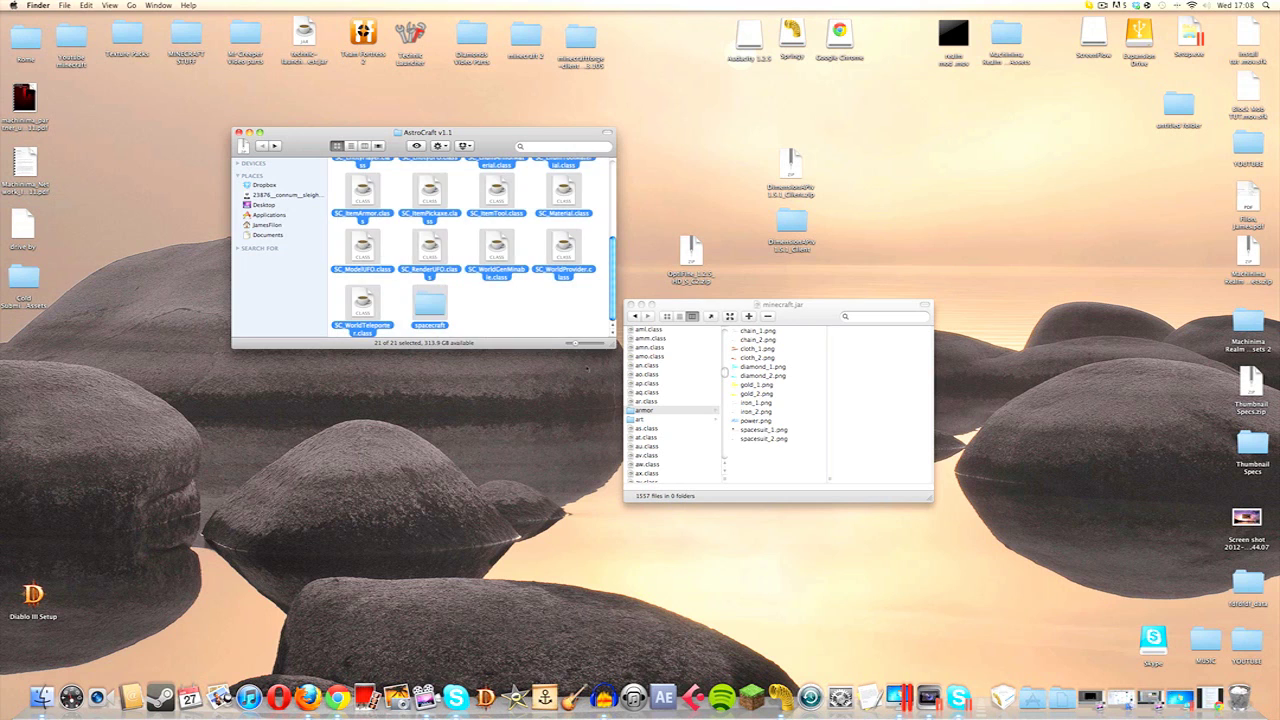
pyautogui.moveTo(521, 257); pyautogui.dragTo(690, 380)
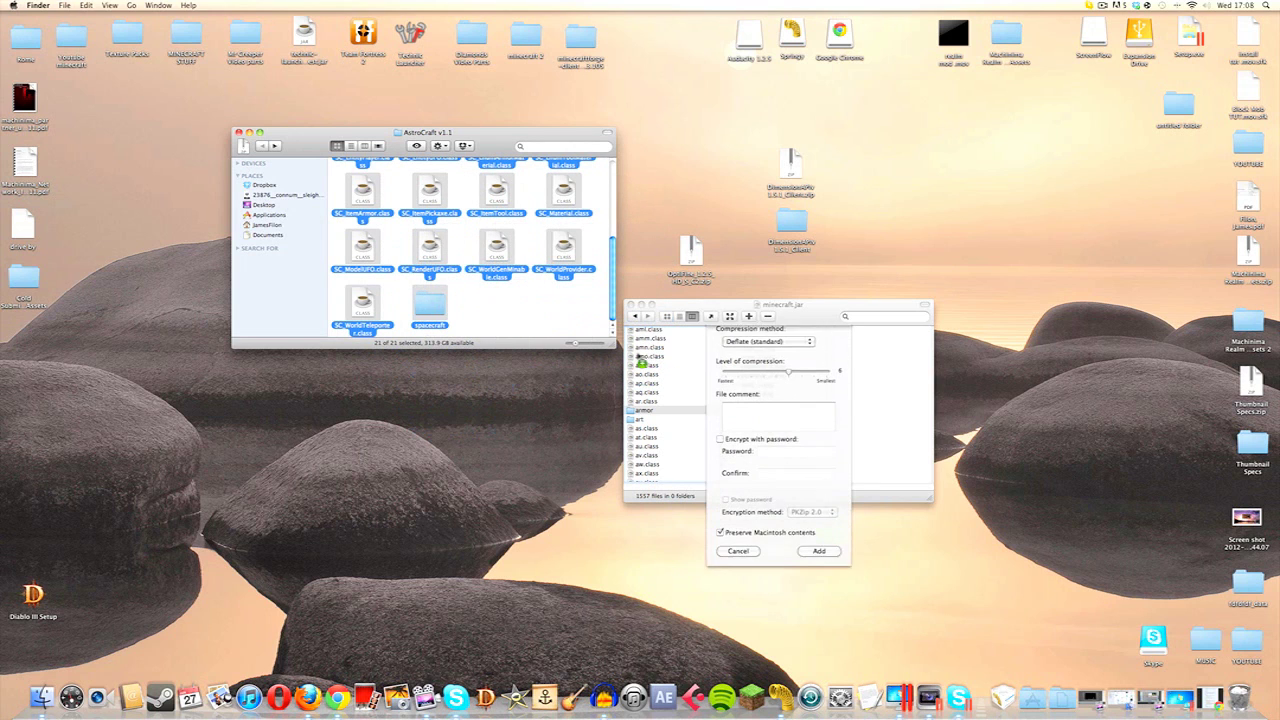
pyautogui.click(830, 564)
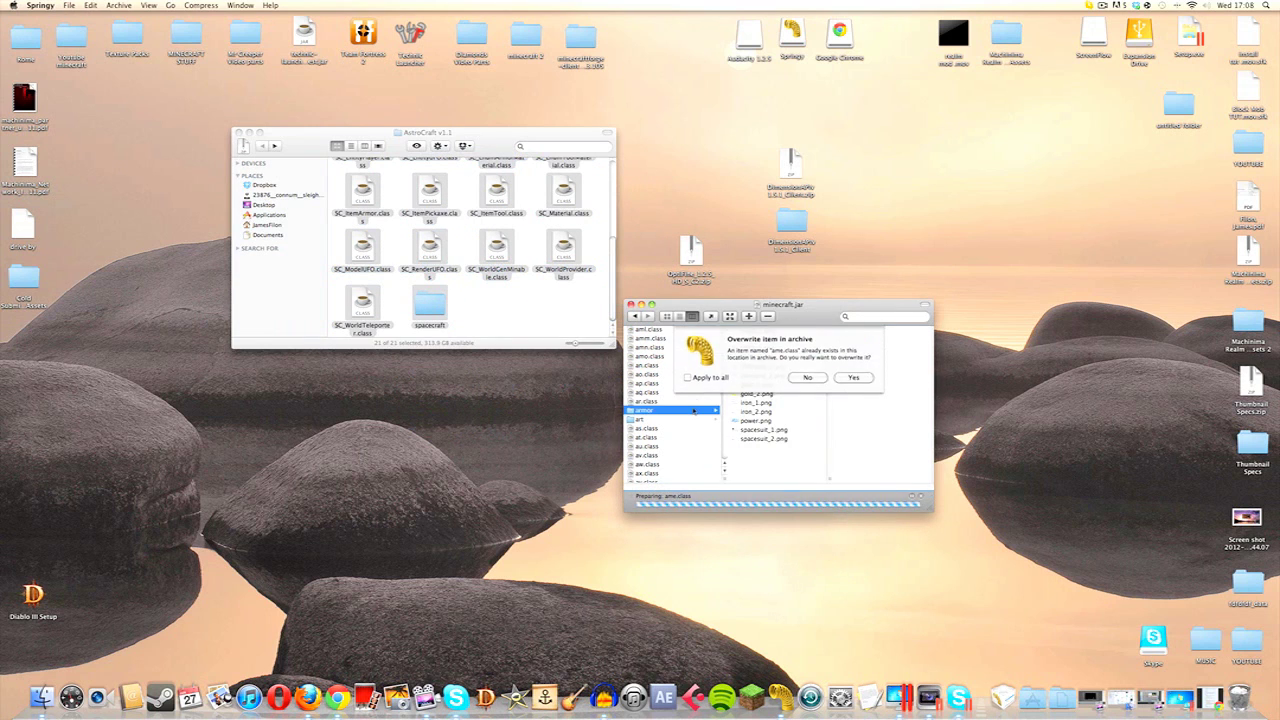
pyautogui.click(688, 379)
pyautogui.click(853, 379)
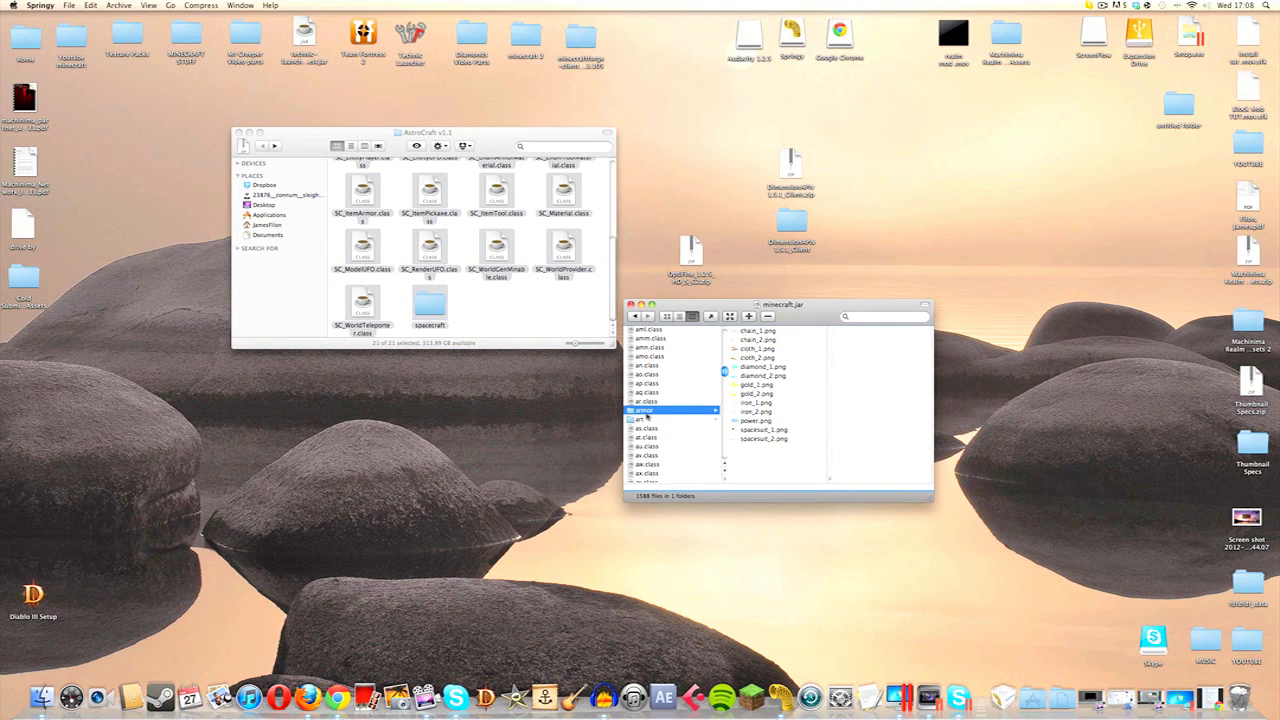
pyautogui.click(521, 316)
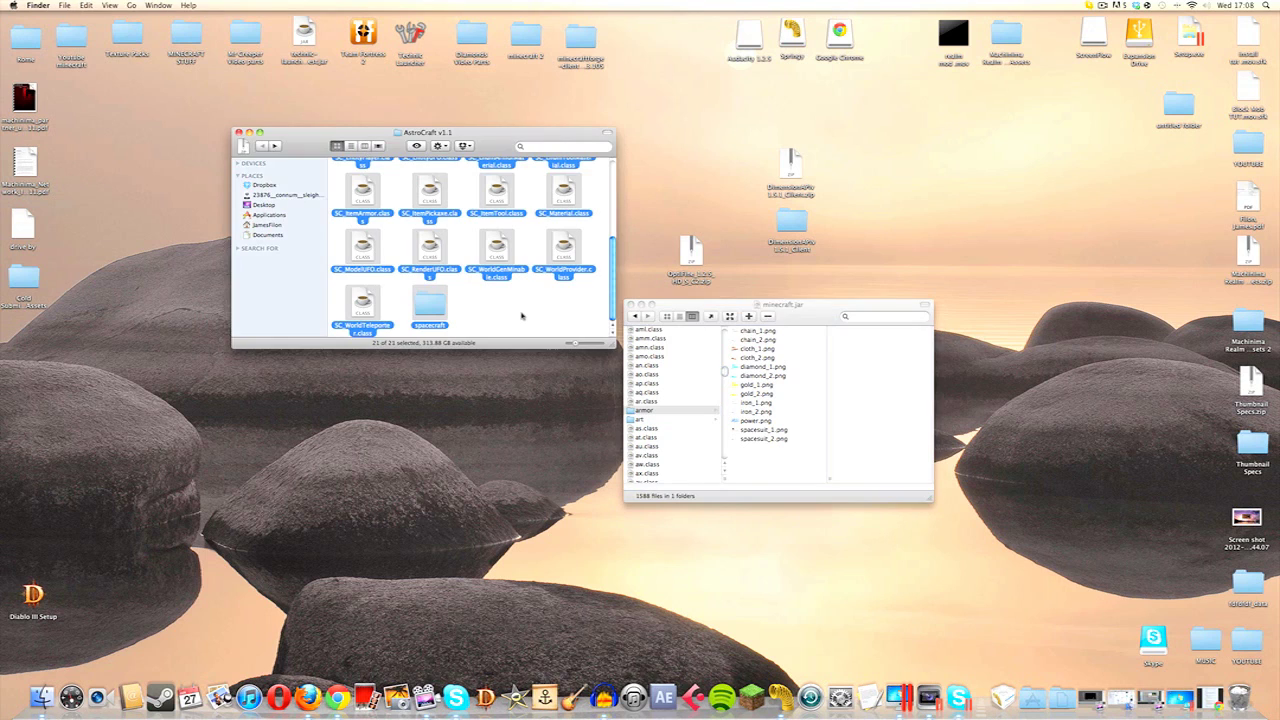
# - Close the AstroCraft v1.1 window, arrange the desktop items, and open the OptiFine_1.2.5_HD_S_C2 folder
pyautogui.click(239, 132)
pyautogui.moveTo(690, 265); pyautogui.dragTo(352, 150)
pyautogui.moveTo(682, 305); pyautogui.dragTo(415, 255)
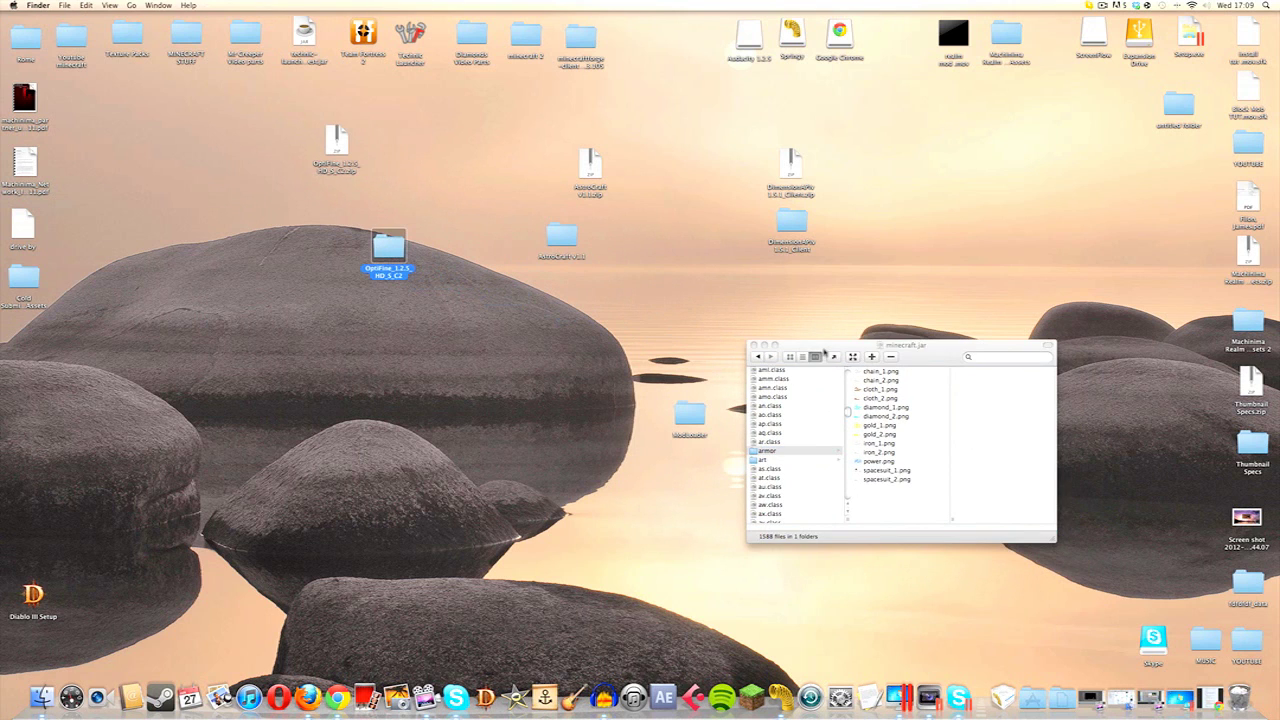
pyautogui.moveTo(824, 353); pyautogui.dragTo(598, 283)
pyautogui.doubleClick(389, 250)
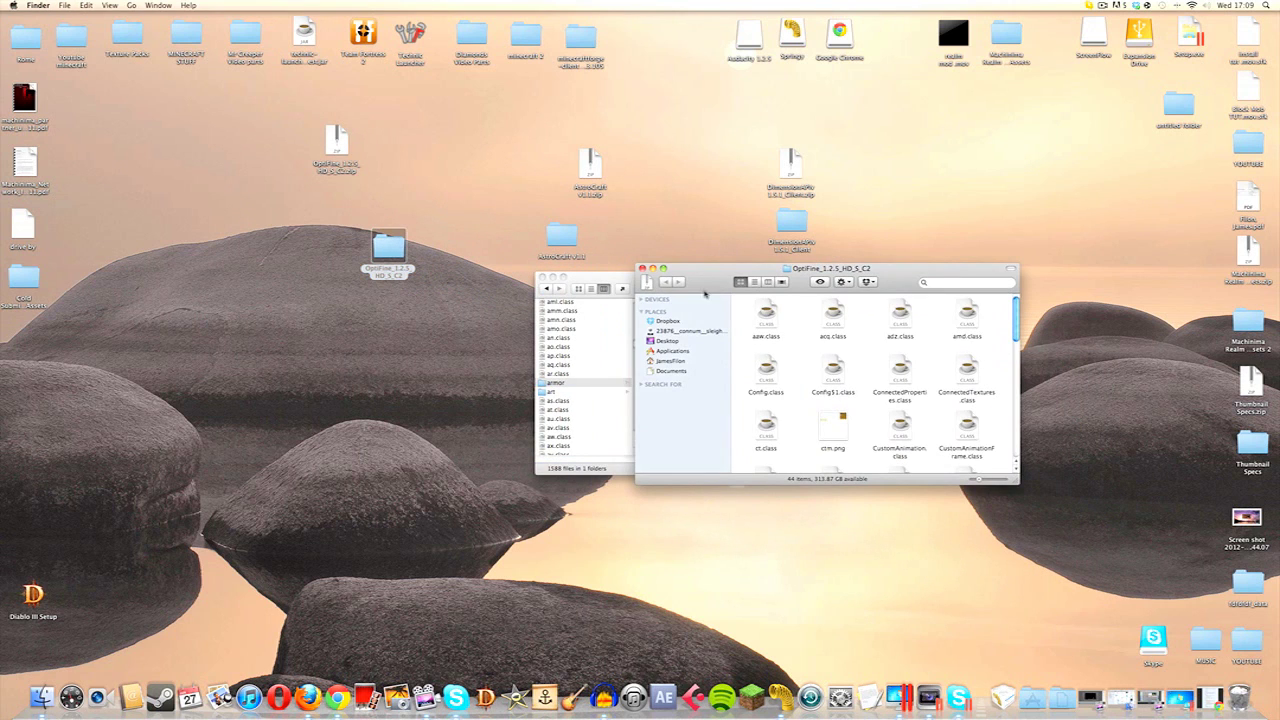
# - Add all 44 OptiFine class files to minecraft.jar, overwriting duplicates for every file, bringing it to 1616 files
pyautogui.moveTo(732, 303); pyautogui.dragTo(866, 480)
pyautogui.moveTo(767, 398); pyautogui.dragTo(566, 345)
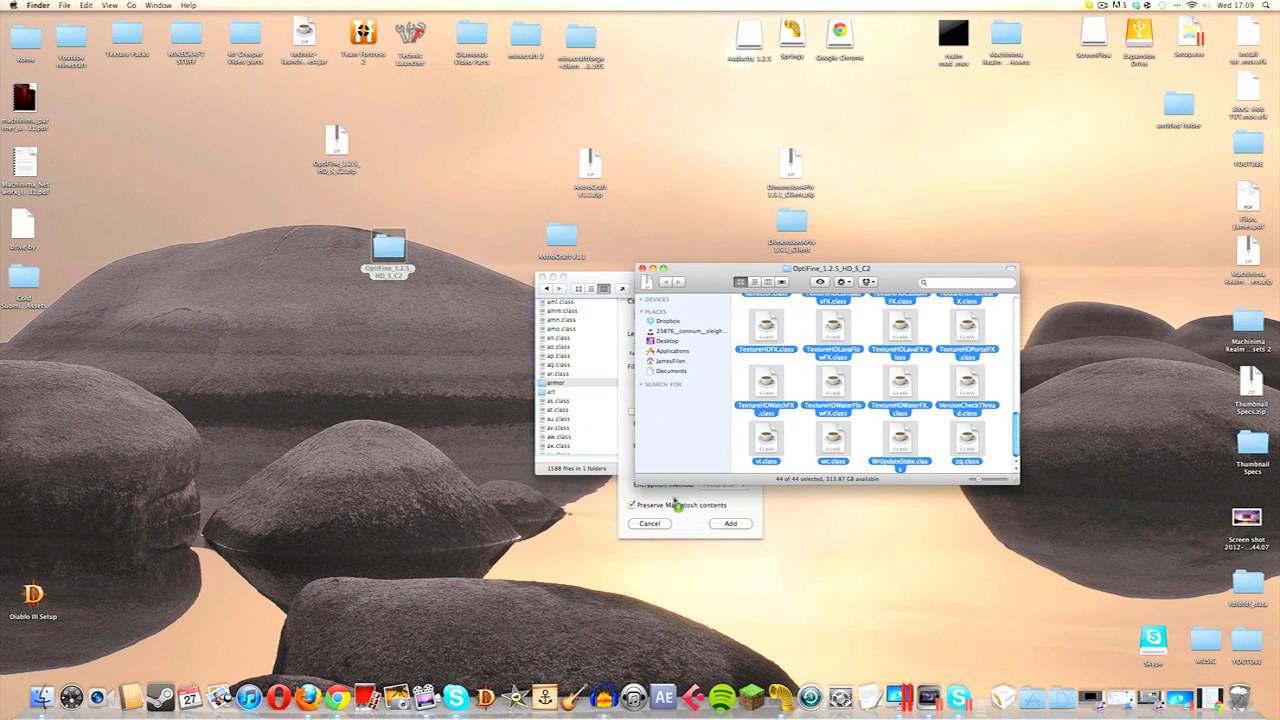
pyautogui.click(718, 533)
pyautogui.click(599, 351)
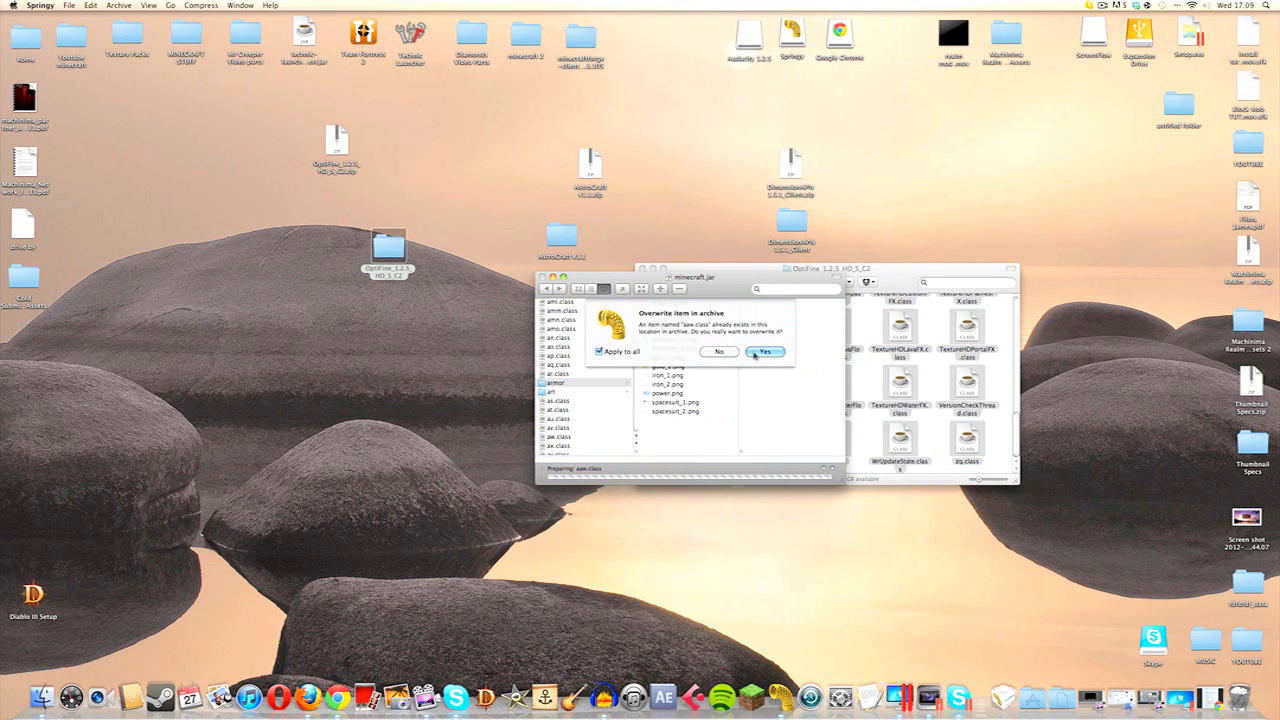
pyautogui.click(763, 352)
pyautogui.click(700, 269)
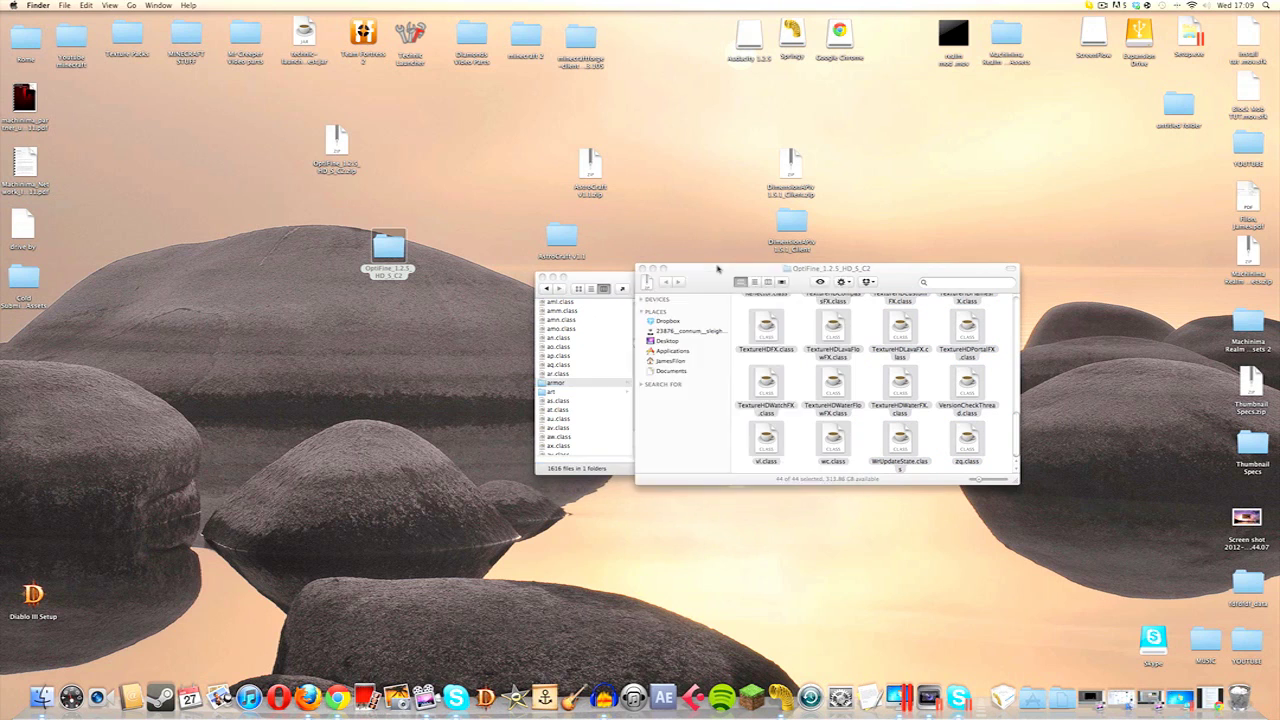
pyautogui.click(643, 269)
pyautogui.click(561, 349)
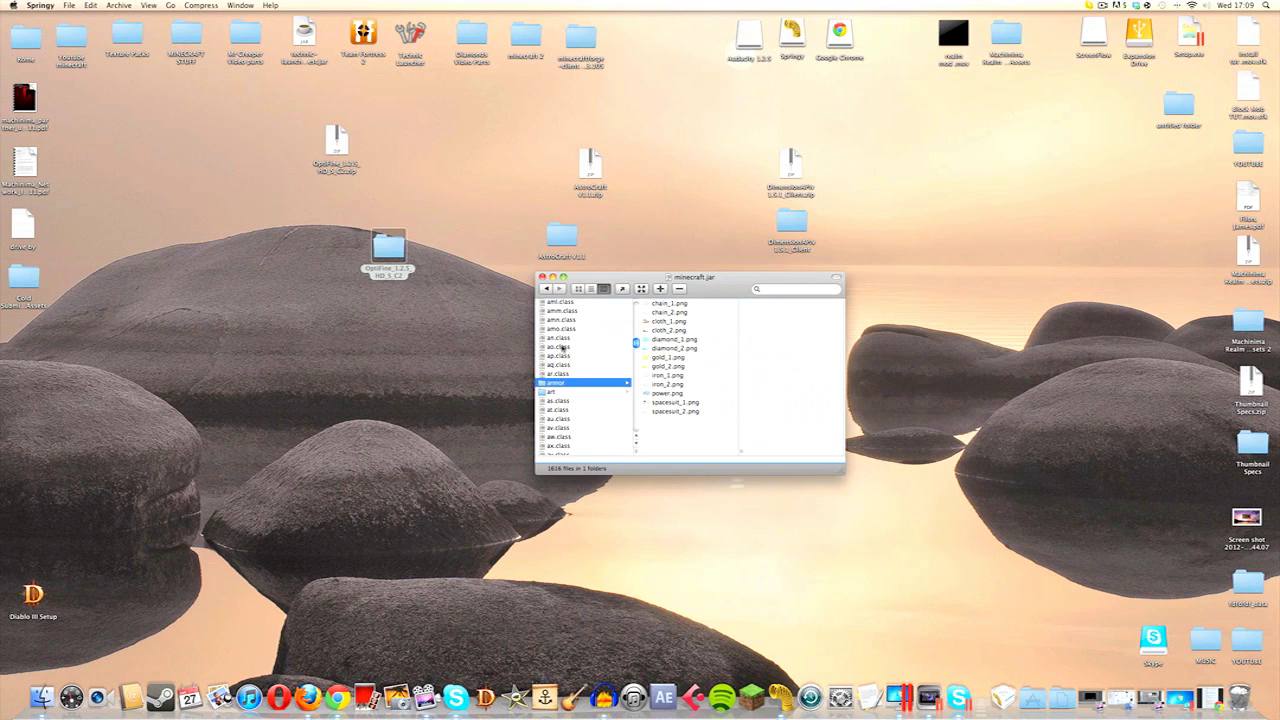
# - Inspect the jar's ao.class and m.class entries and the META-INF folder contents
pyautogui.click(572, 347)
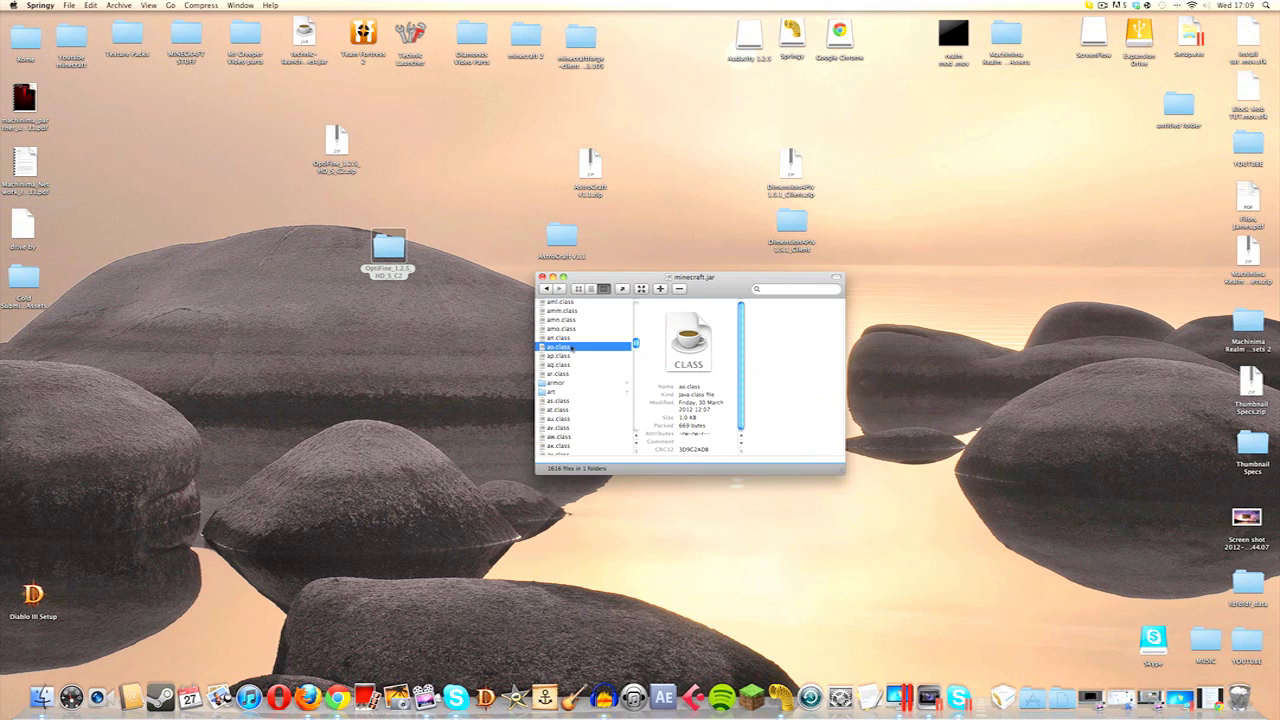
pyautogui.scroll(-10, 575, 370)
pyautogui.click(580, 374)
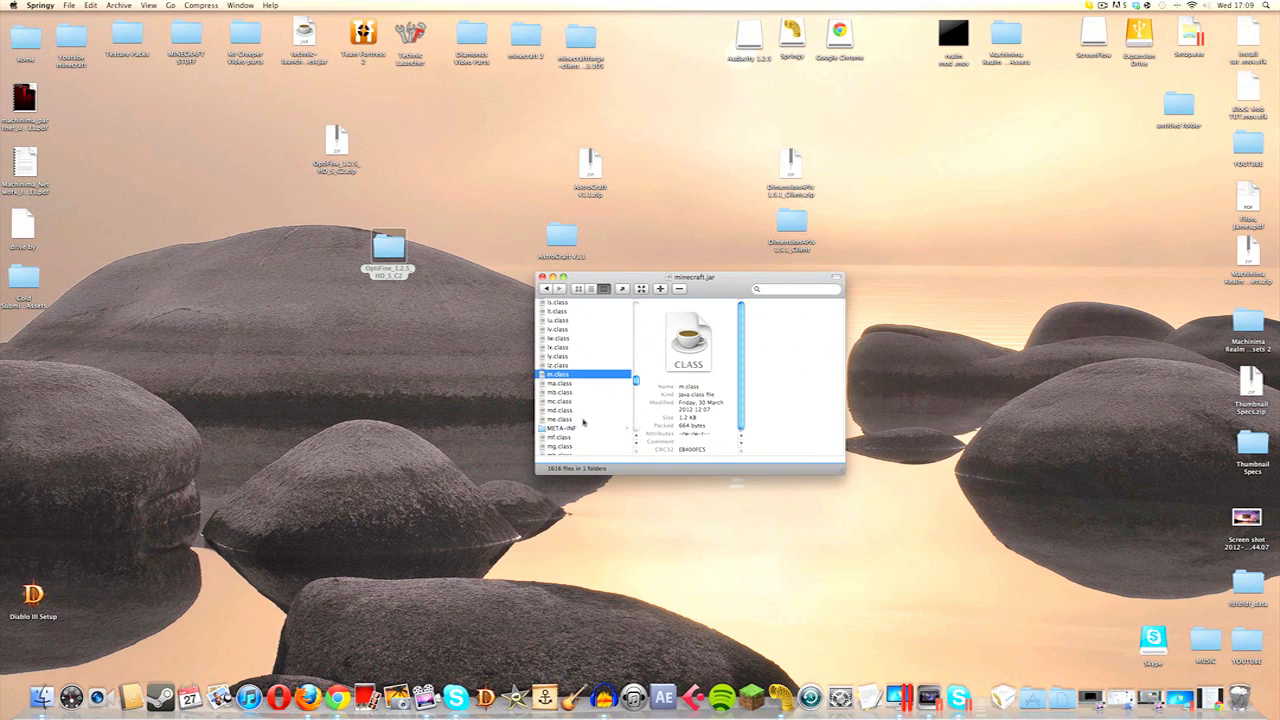
pyautogui.click(562, 428)
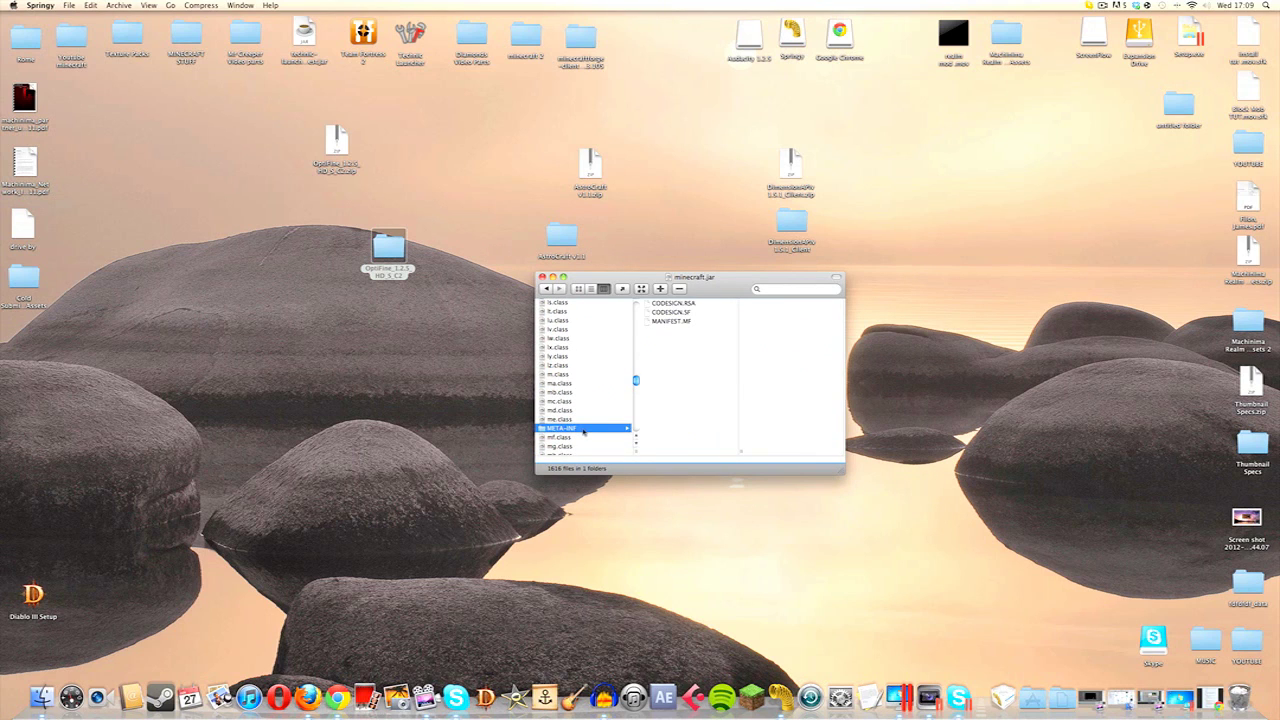
# - Delete META-INF from minecraft.jar, leaving 1613 files, close the archive, and place the OptiFine folder beside AstroCraft v1.1
pyautogui.rightClick(584, 431)
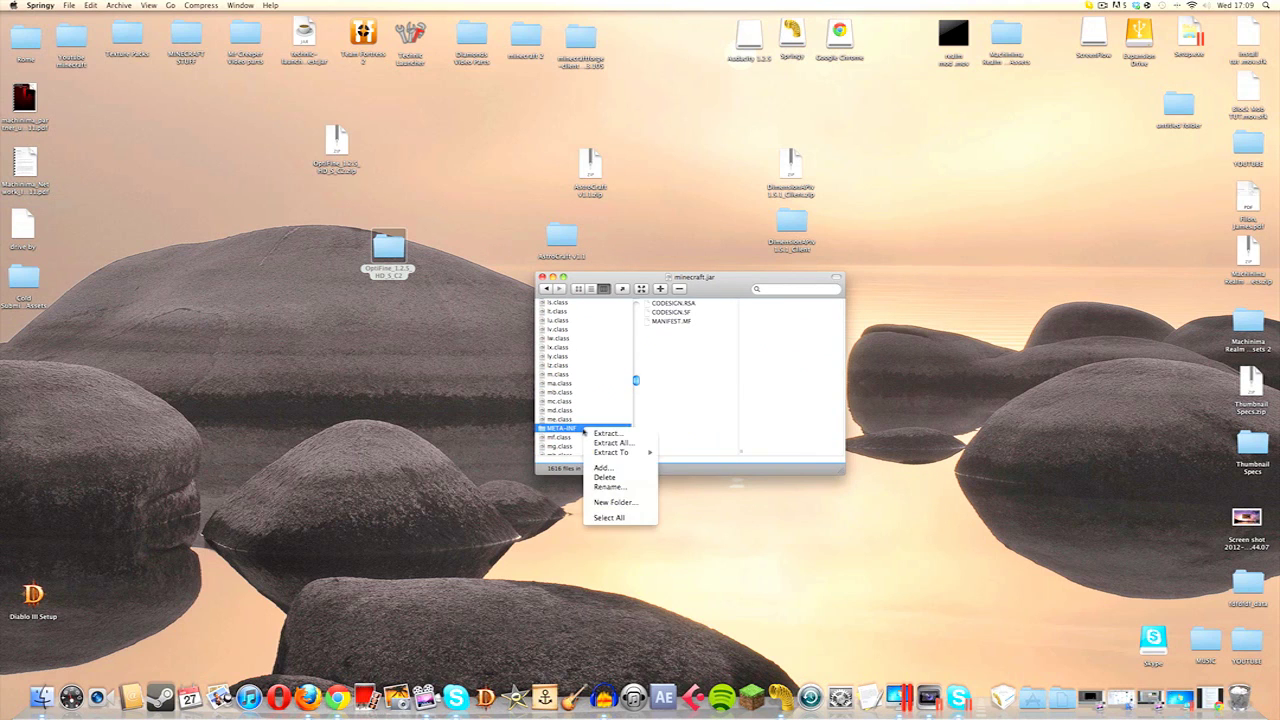
pyautogui.click(604, 477)
pyautogui.click(714, 349)
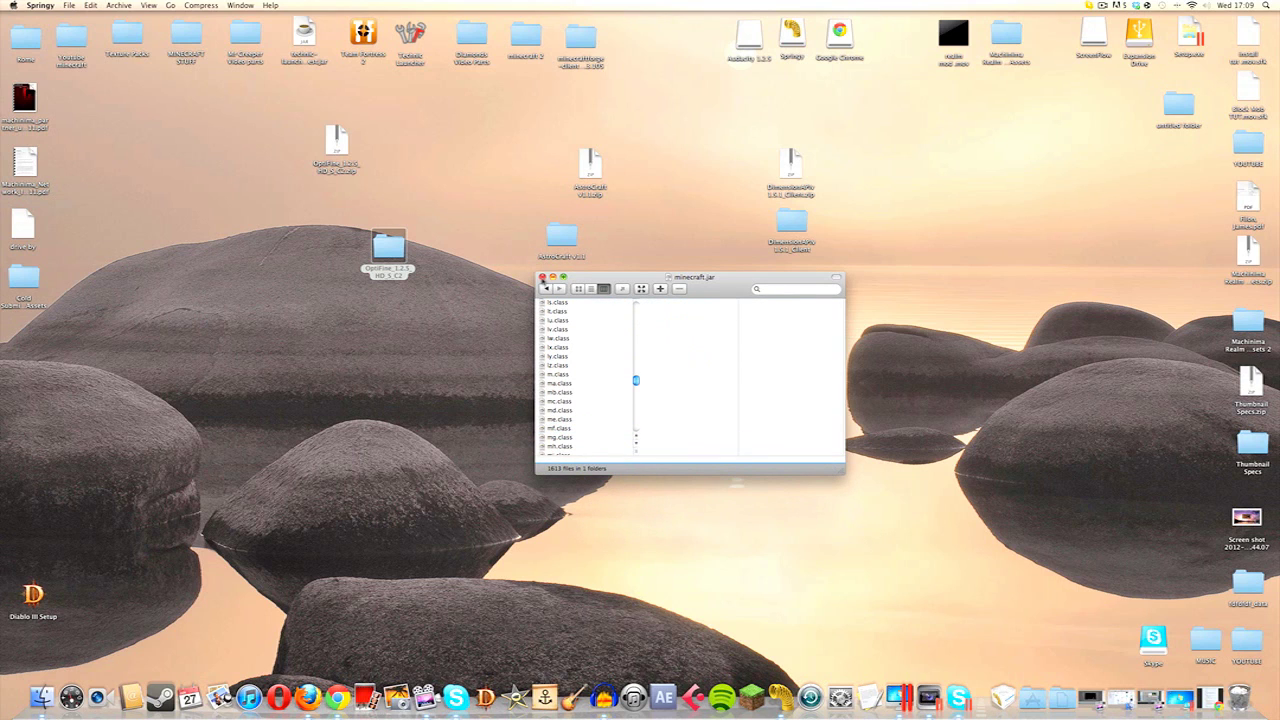
pyautogui.click(542, 277)
pyautogui.moveTo(378, 226); pyautogui.dragTo(640, 236)
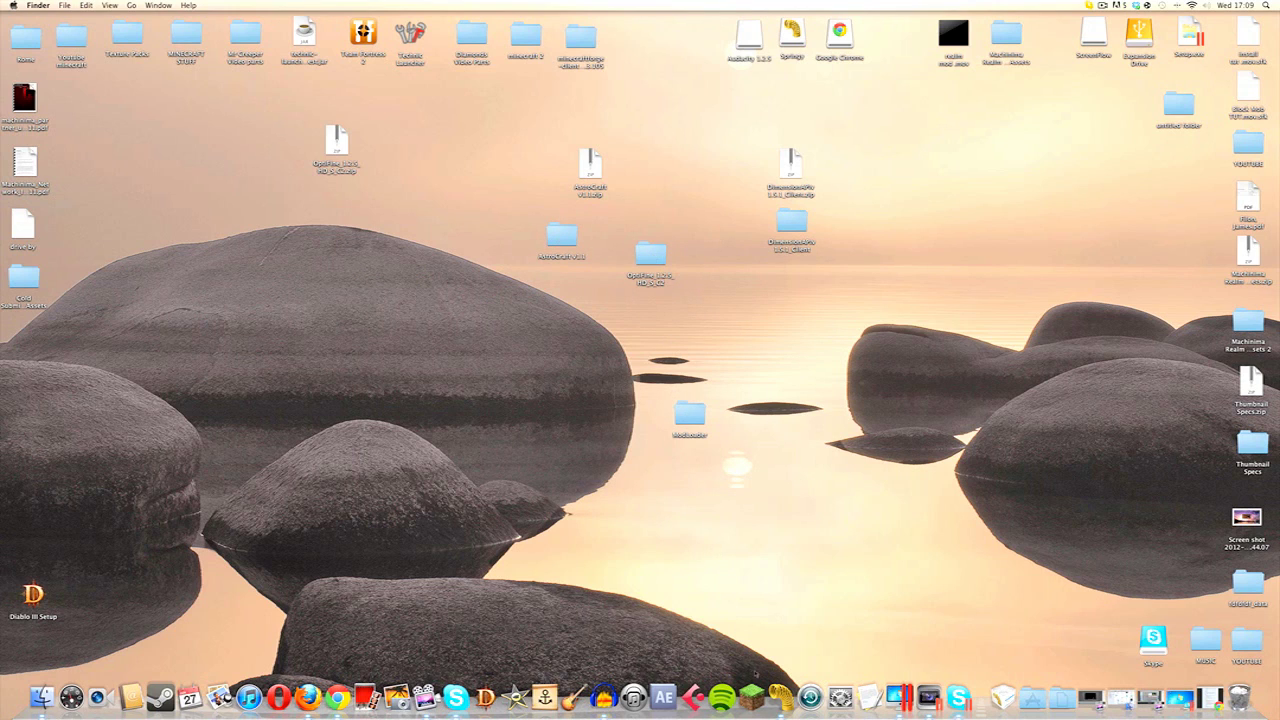
# - Launch Minecraft from the Dock and log in with the account password to reach the 1.2.5 title menu
pyautogui.click(751, 697)
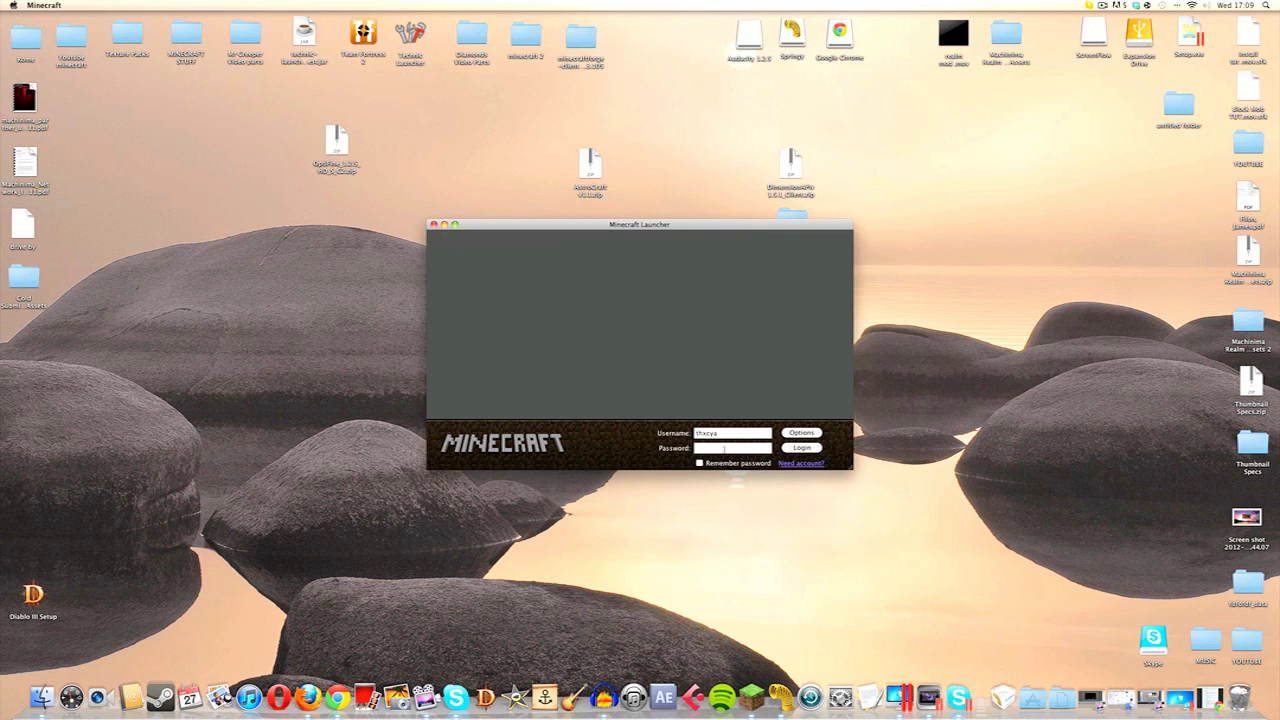
pyautogui.click(724, 449)
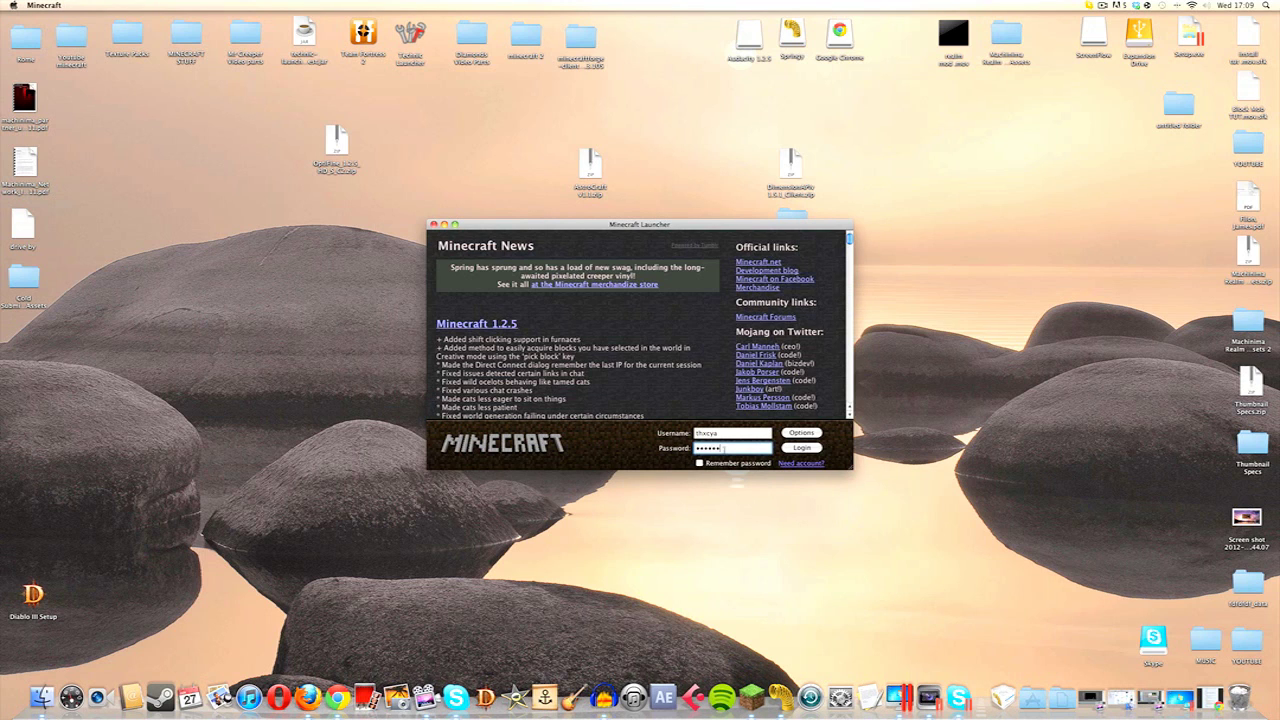
pyautogui.press('Return')
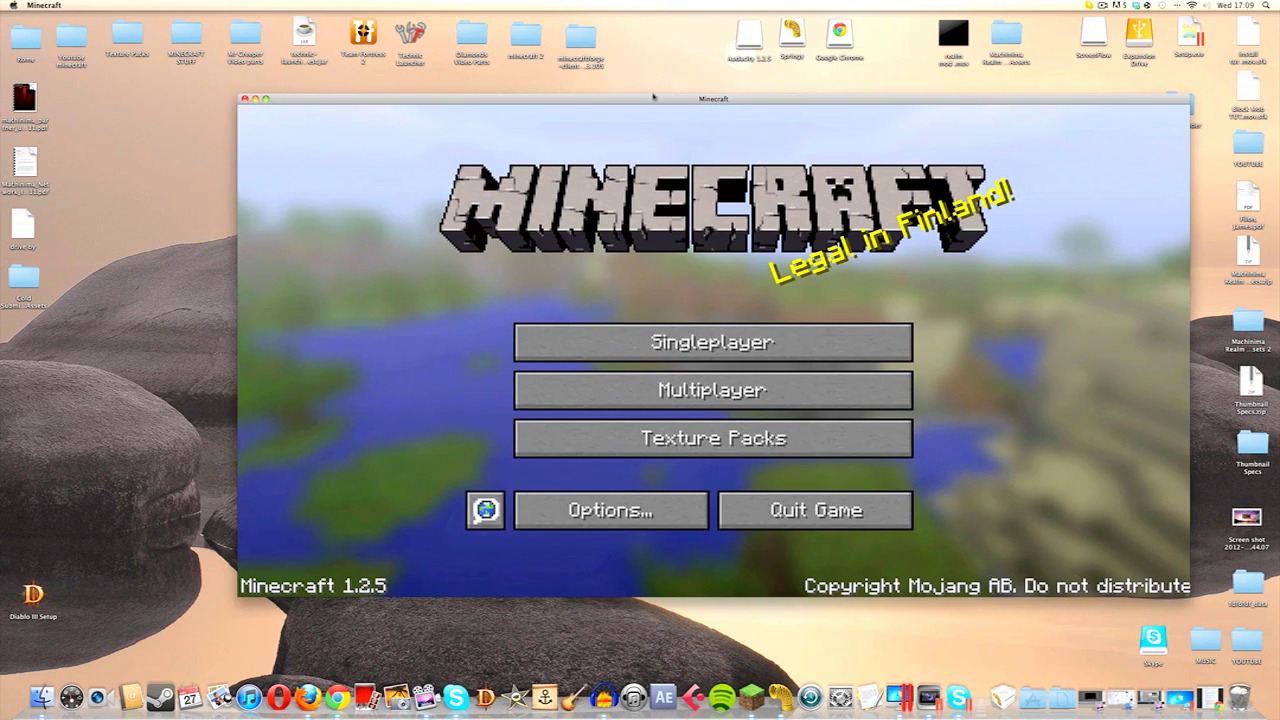
pyautogui.moveTo(701, 100); pyautogui.dragTo(604, 73)
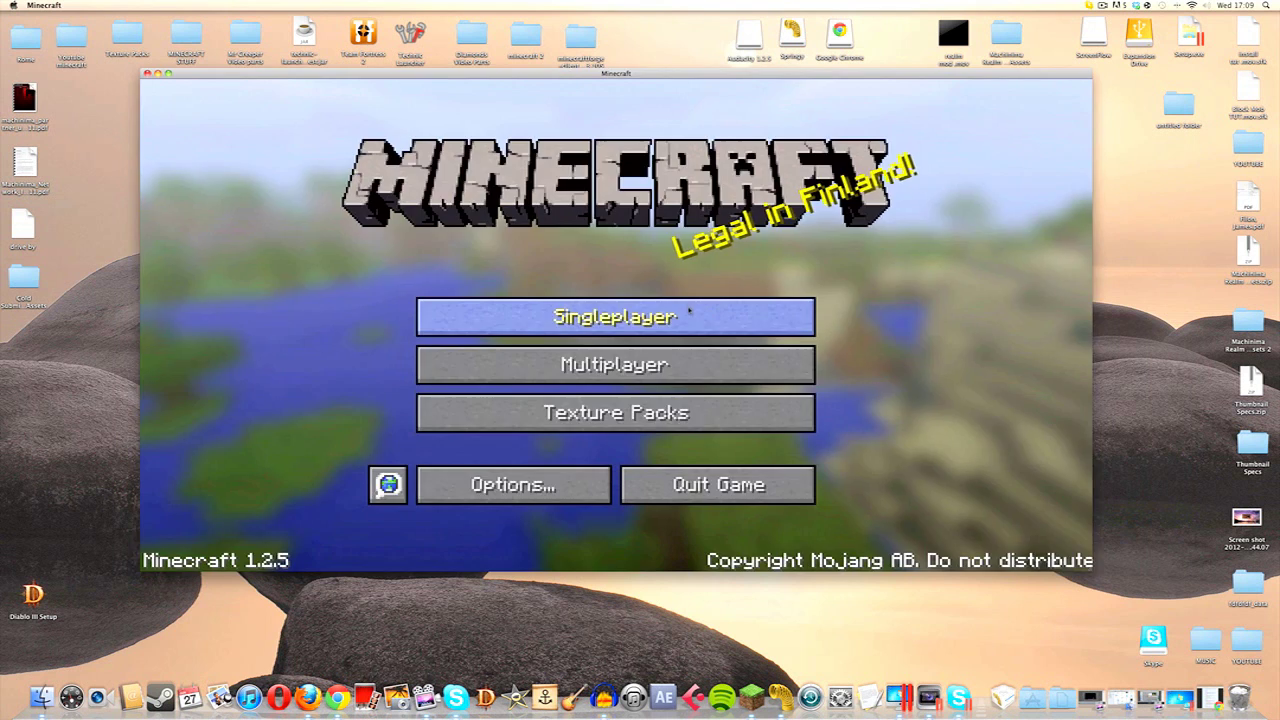
# - From Singleplayer, create a Creative-mode world named New World and enter it
pyautogui.click(640, 318)
pyautogui.click(772, 488)
pyautogui.click(620, 300)
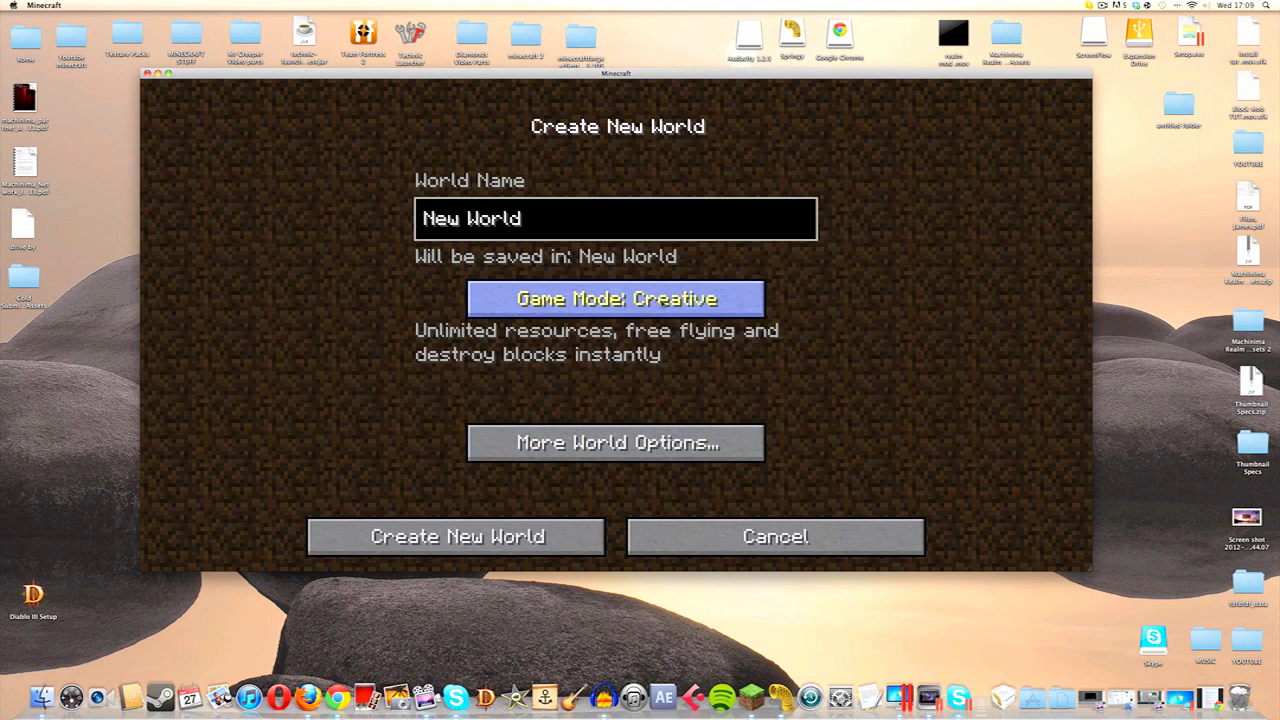
pyautogui.click(551, 540)
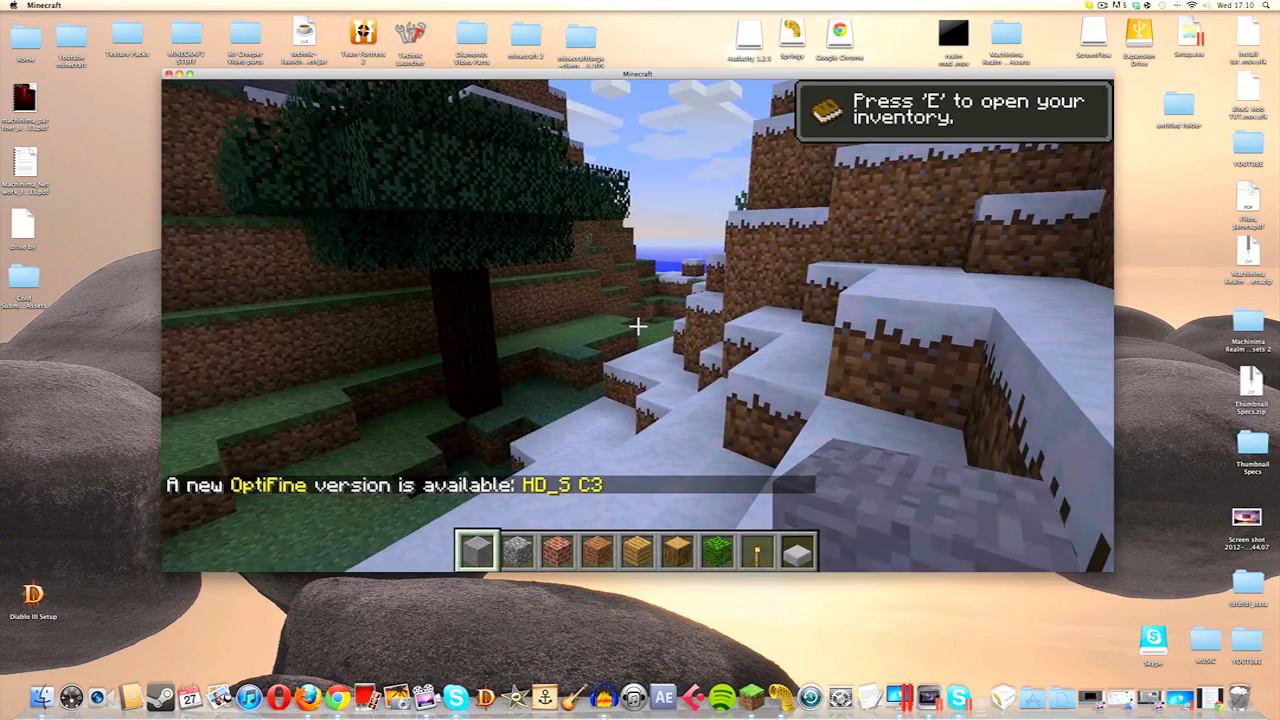
# - Pick an item from the creative inventory into the second hotbar slot, then place a block
pyautogui.press('e')
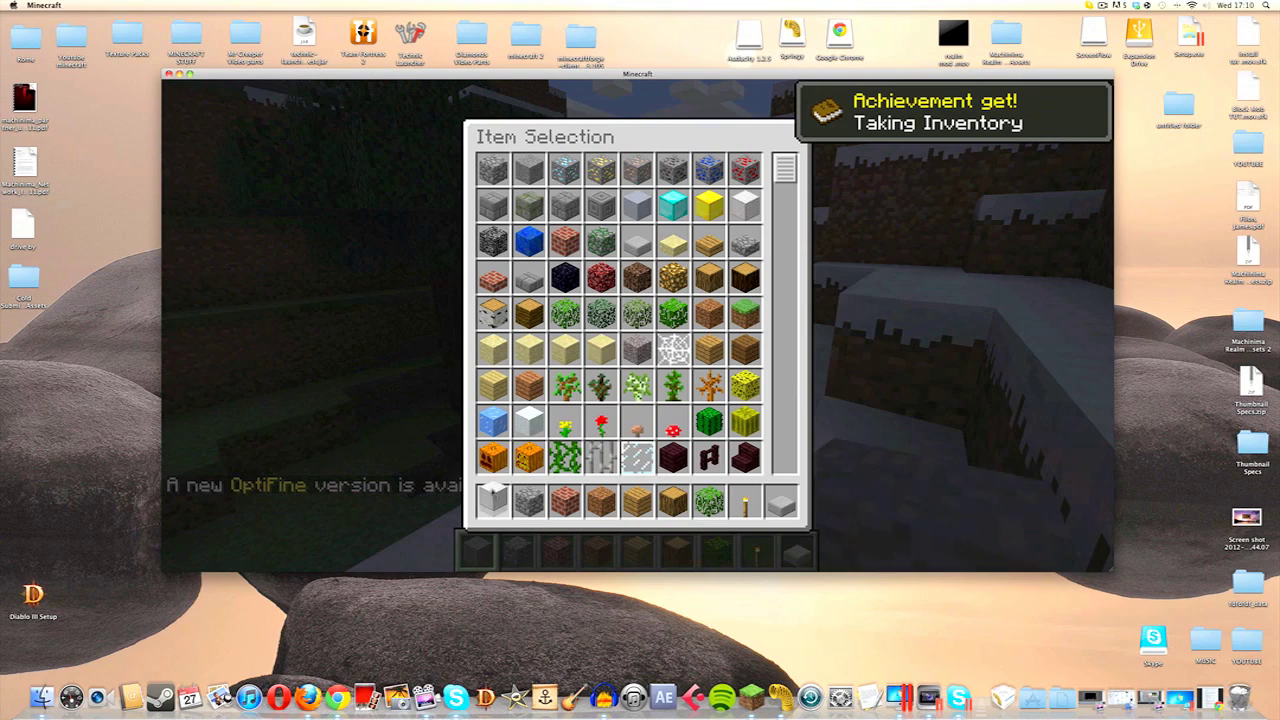
pyautogui.scroll(-6, 600, 415)
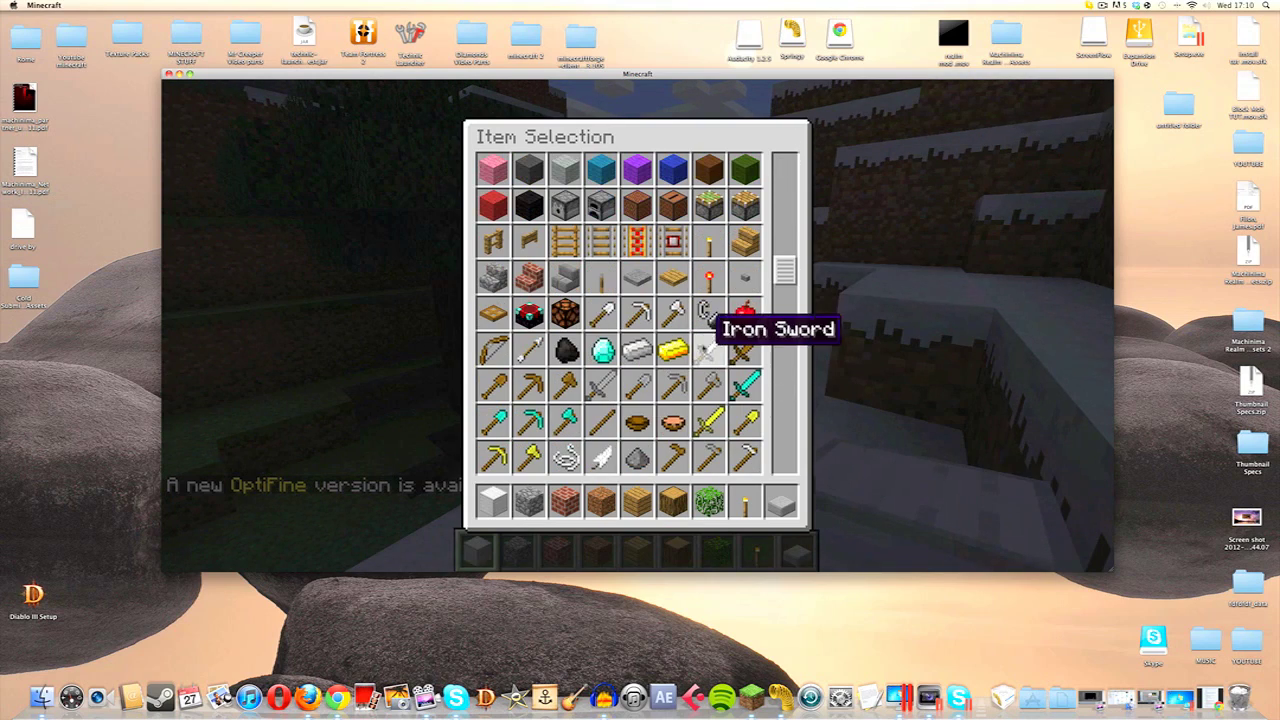
pyautogui.press('e')
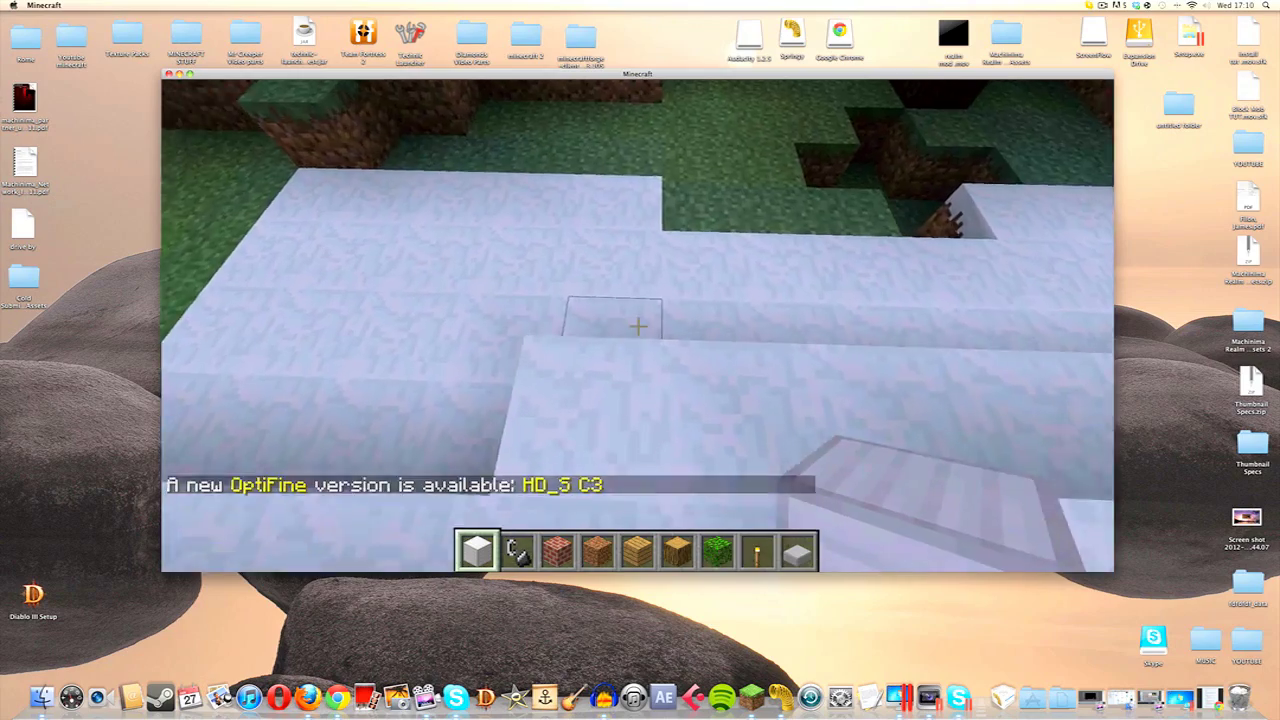
pyautogui.rightClick(638, 326)
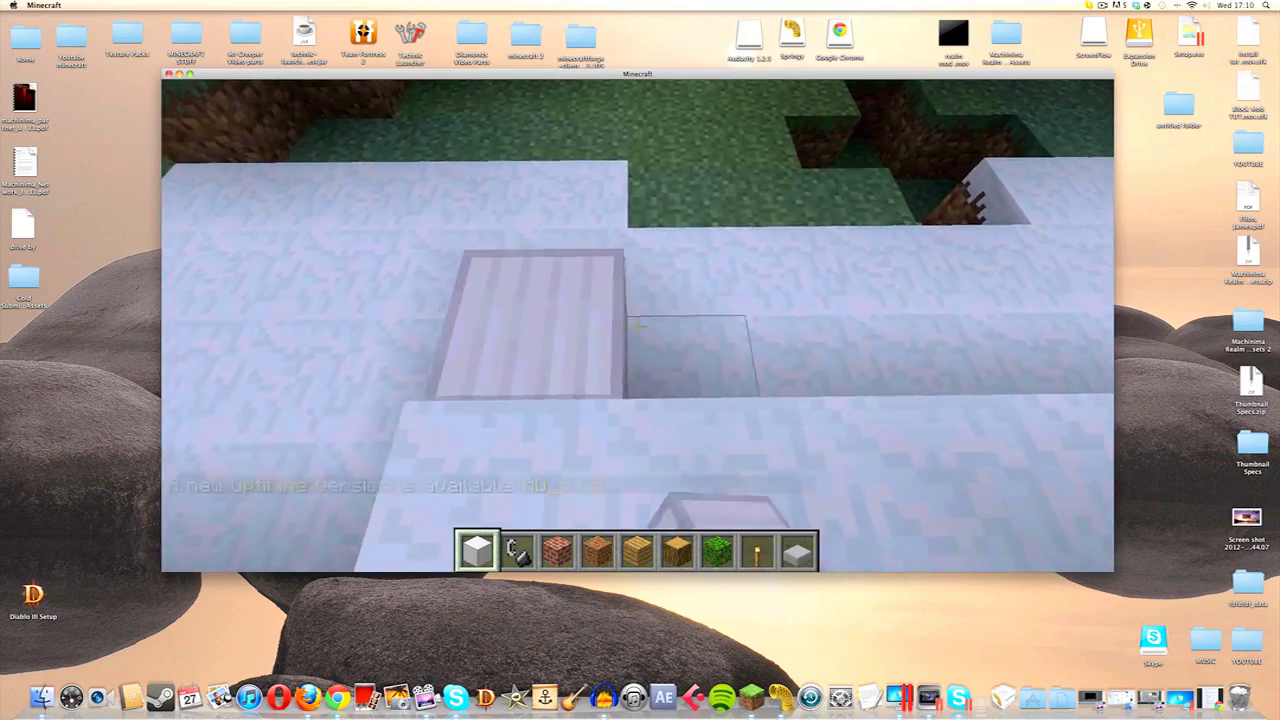